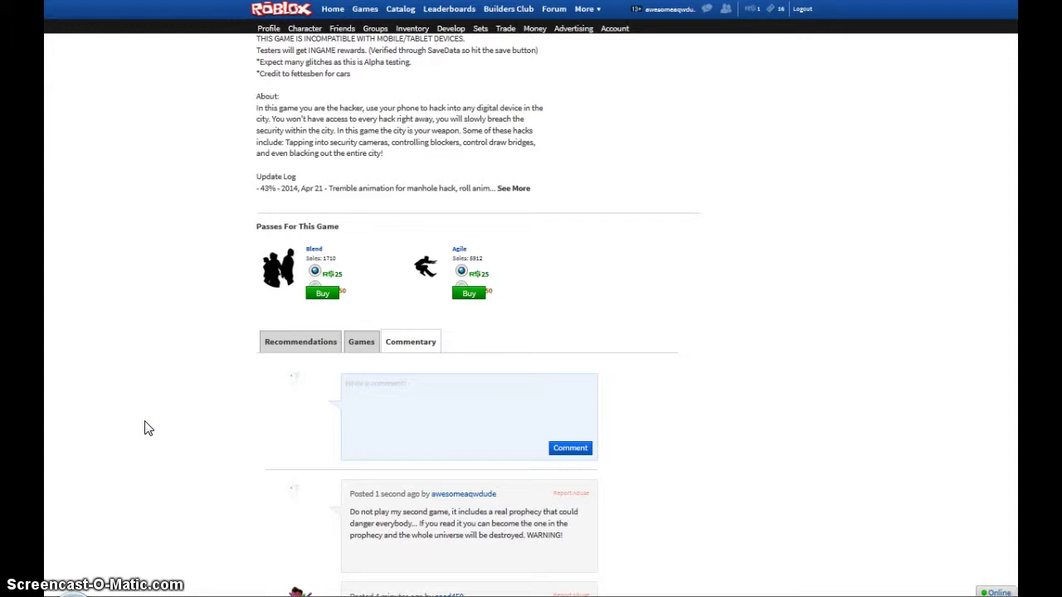
Step: Read through the game's comments and open the profile of the commenter with the green alien avatar
{"action": "scroll", "coordinate": [389, 291], "scroll_direction": "down", "scroll_amount": 2}
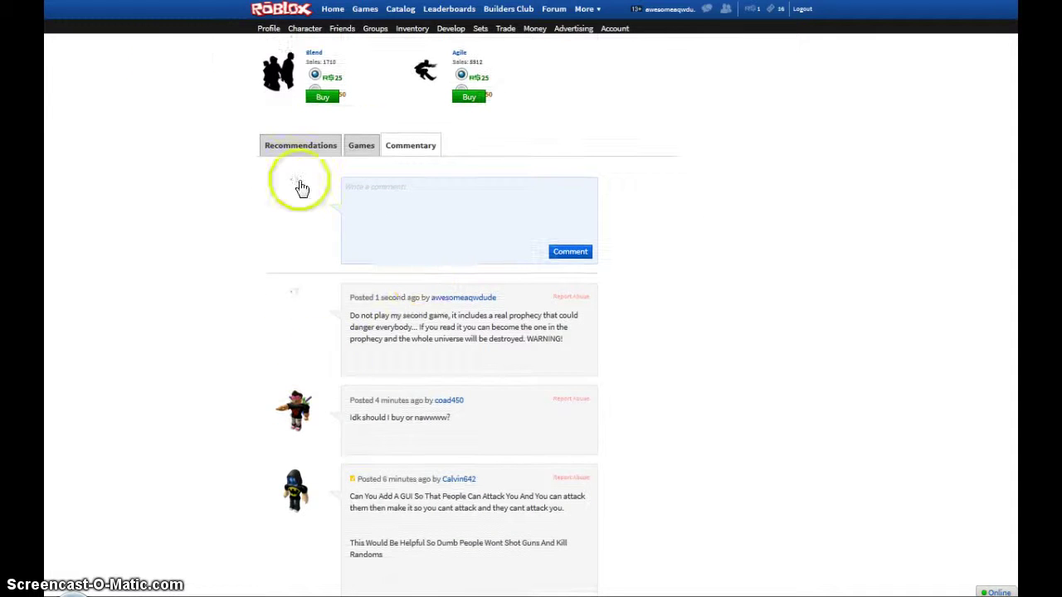
{"action": "scroll", "coordinate": [353, 403], "scroll_direction": "down", "scroll_amount": 3}
{"action": "scroll", "coordinate": [327, 325], "scroll_direction": "down", "scroll_amount": 3}
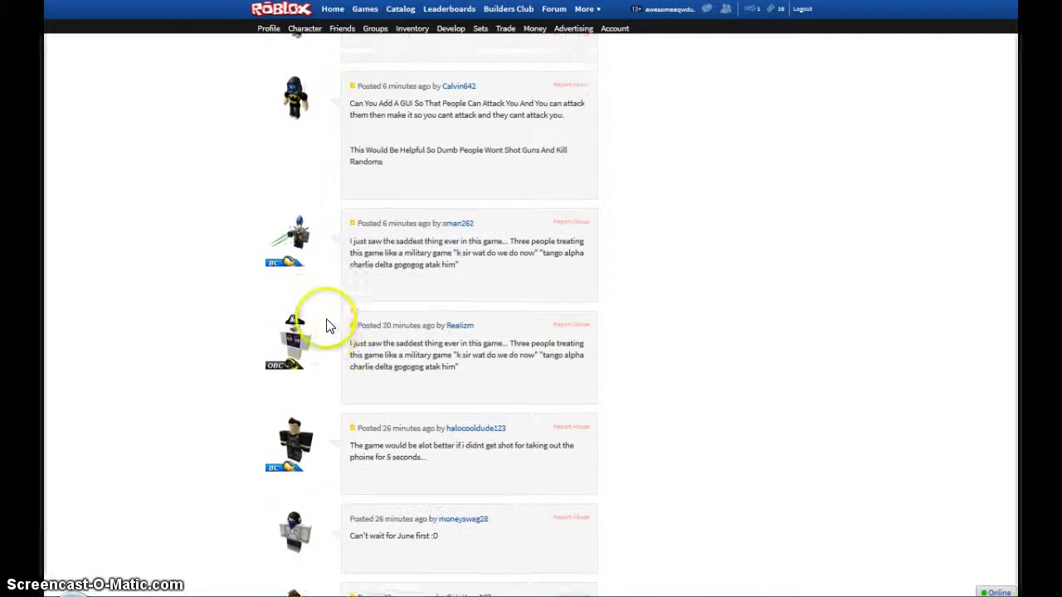
{"action": "scroll", "coordinate": [327, 325], "scroll_direction": "down", "scroll_amount": 3}
{"action": "left_click", "coordinate": [461, 463]}
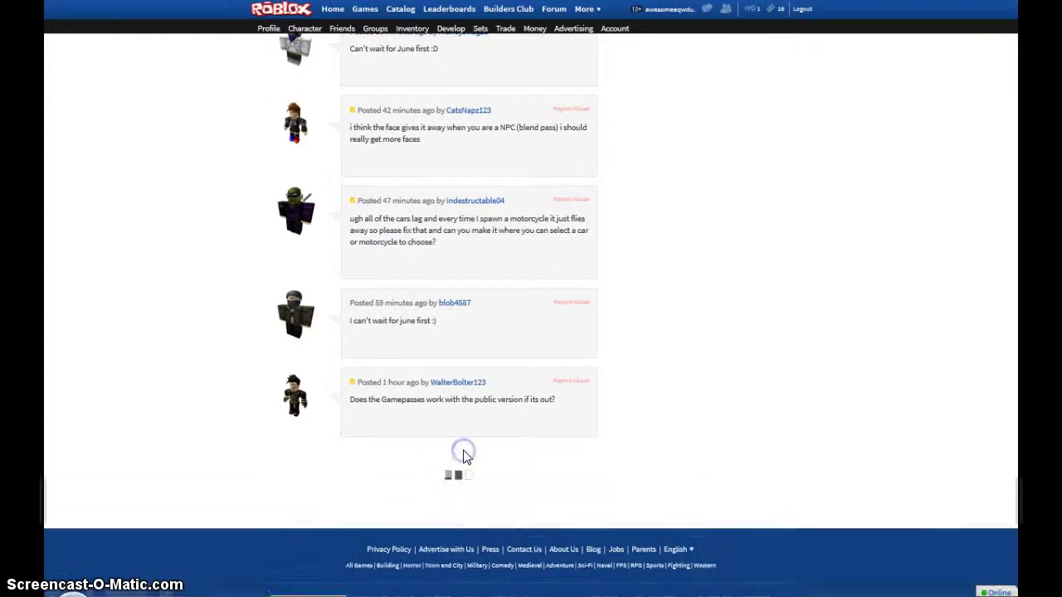
{"action": "scroll", "coordinate": [456, 444], "scroll_direction": "down", "scroll_amount": 8}
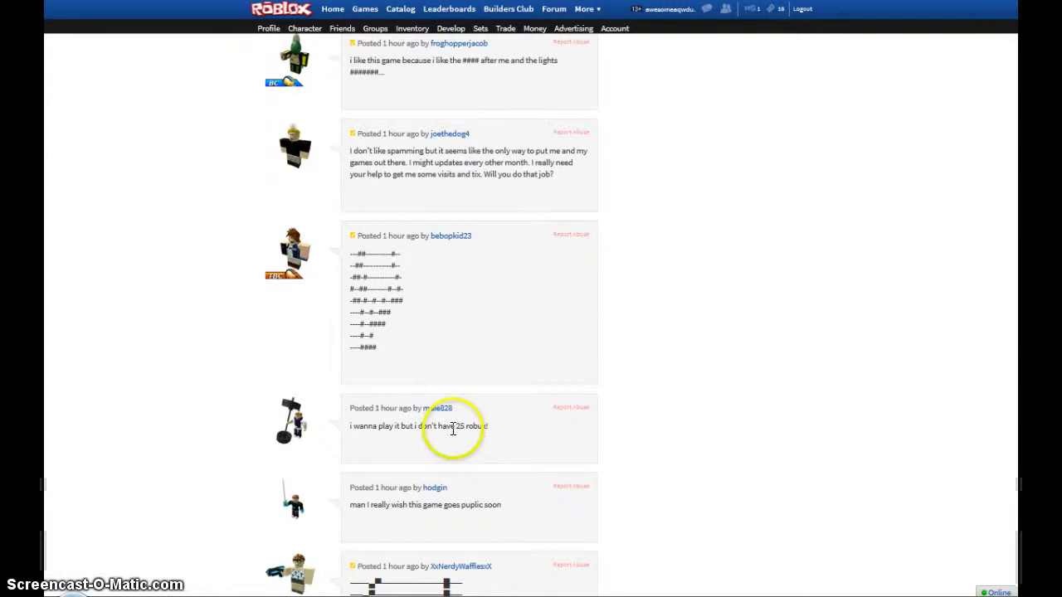
{"action": "scroll", "coordinate": [408, 400], "scroll_direction": "down", "scroll_amount": 3}
{"action": "left_click", "coordinate": [455, 481]}
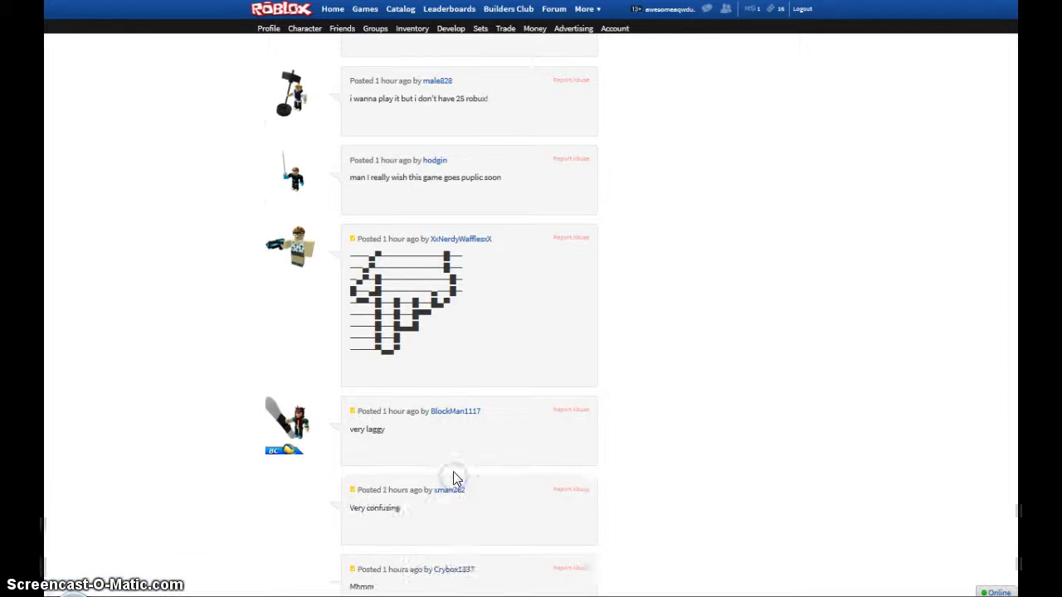
{"action": "scroll", "coordinate": [454, 471], "scroll_direction": "down", "scroll_amount": 1}
{"action": "scroll", "coordinate": [455, 472], "scroll_direction": "down", "scroll_amount": 3}
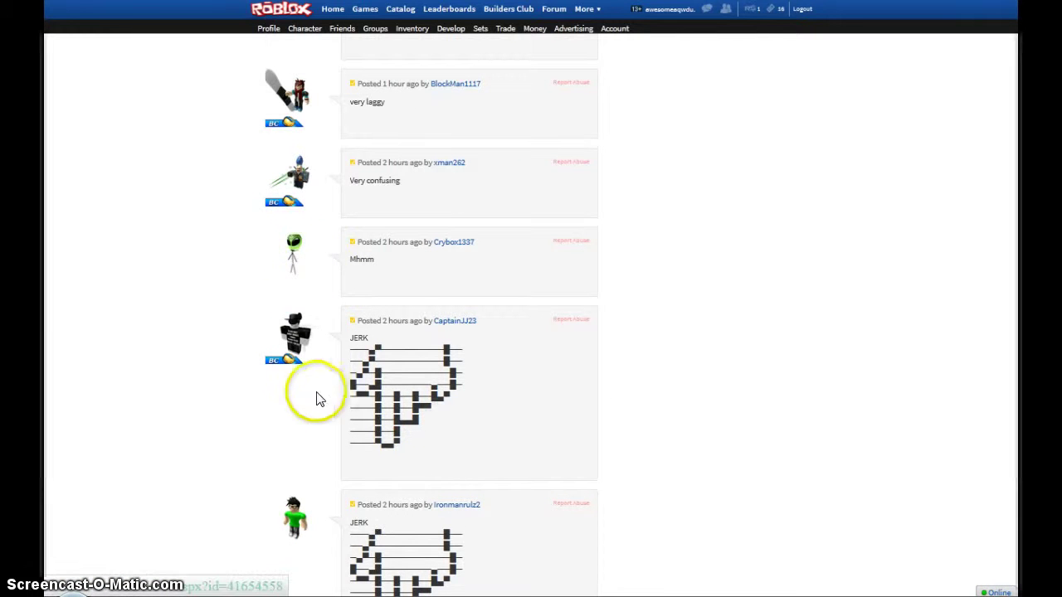
{"action": "left_click", "coordinate": [304, 255]}
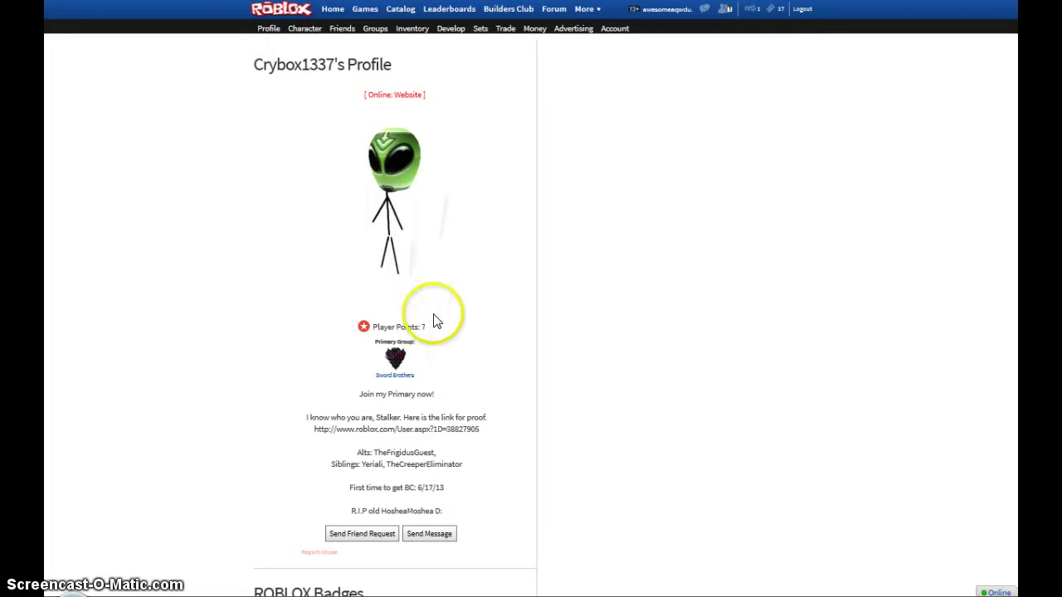
Step: Go to the Character Customizer, check the saved outfits and the Ghost outfit's options, and return to the wardrobe
{"action": "left_click", "coordinate": [335, 10]}
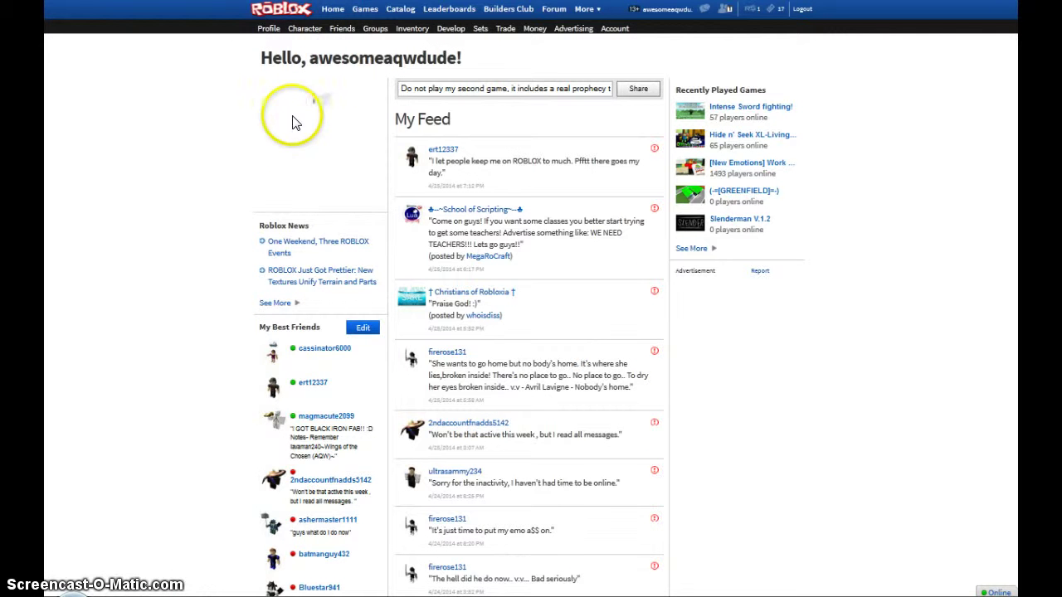
{"action": "left_click", "coordinate": [315, 33]}
{"action": "left_click", "coordinate": [547, 101]}
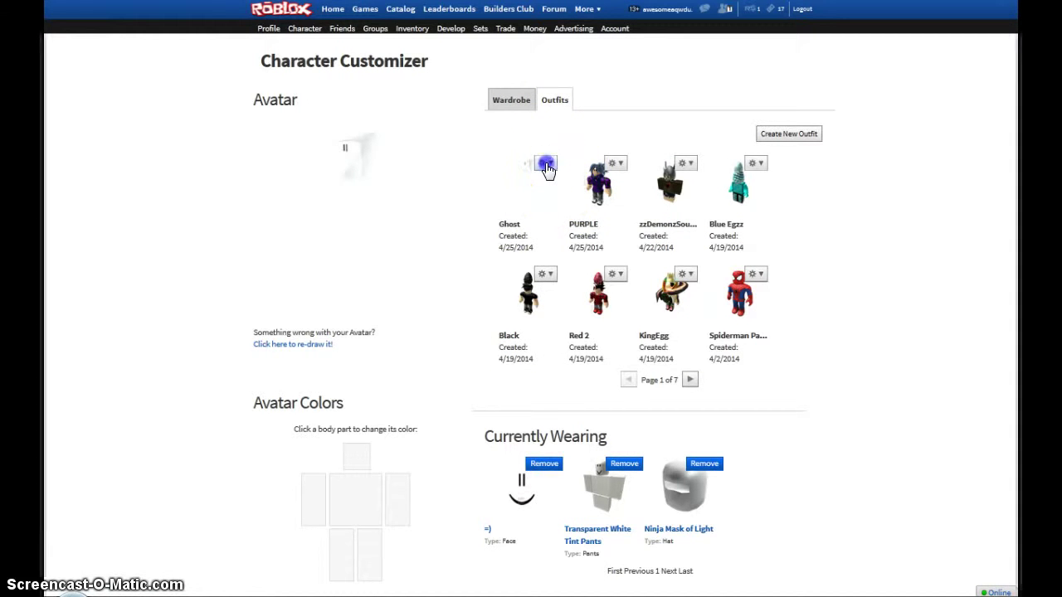
{"action": "left_click", "coordinate": [545, 163]}
{"action": "left_click", "coordinate": [545, 163]}
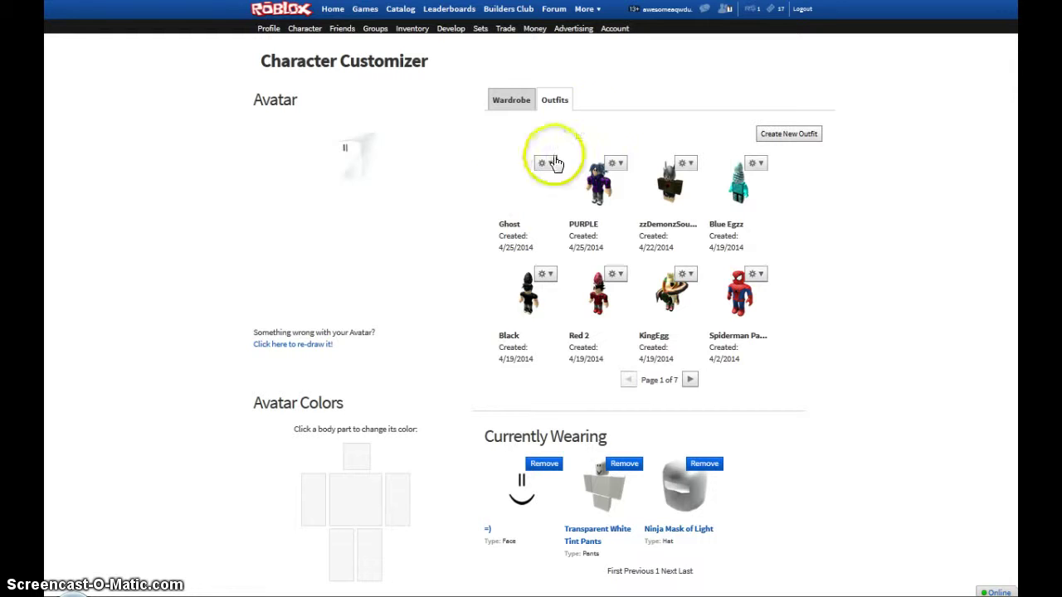
{"action": "left_click", "coordinate": [511, 100]}
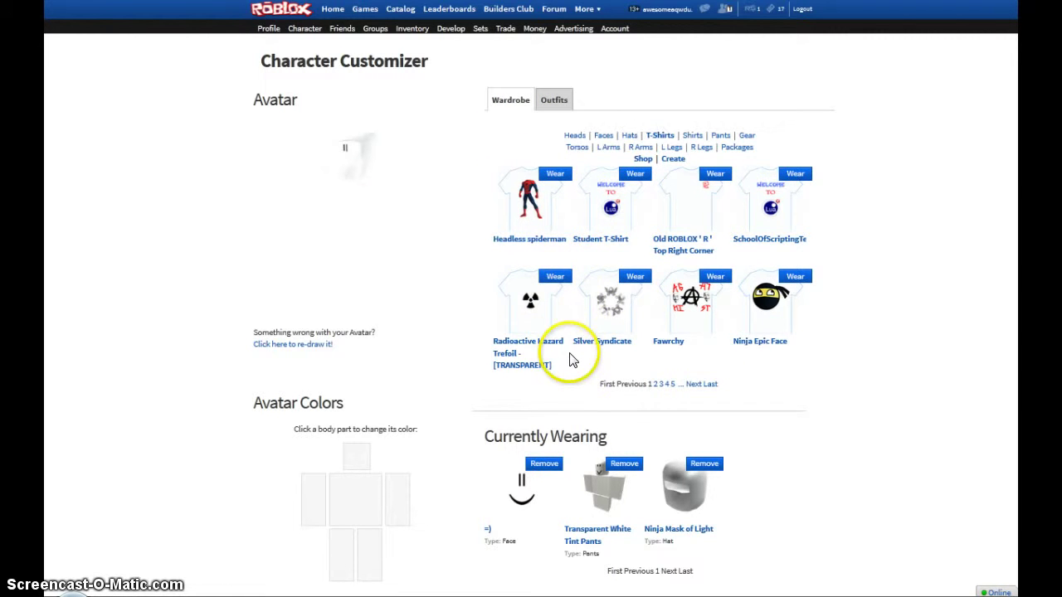
Step: Change the avatar's torso color to grey and set it back to white
{"action": "scroll", "coordinate": [403, 425], "scroll_direction": "down", "scroll_amount": 2}
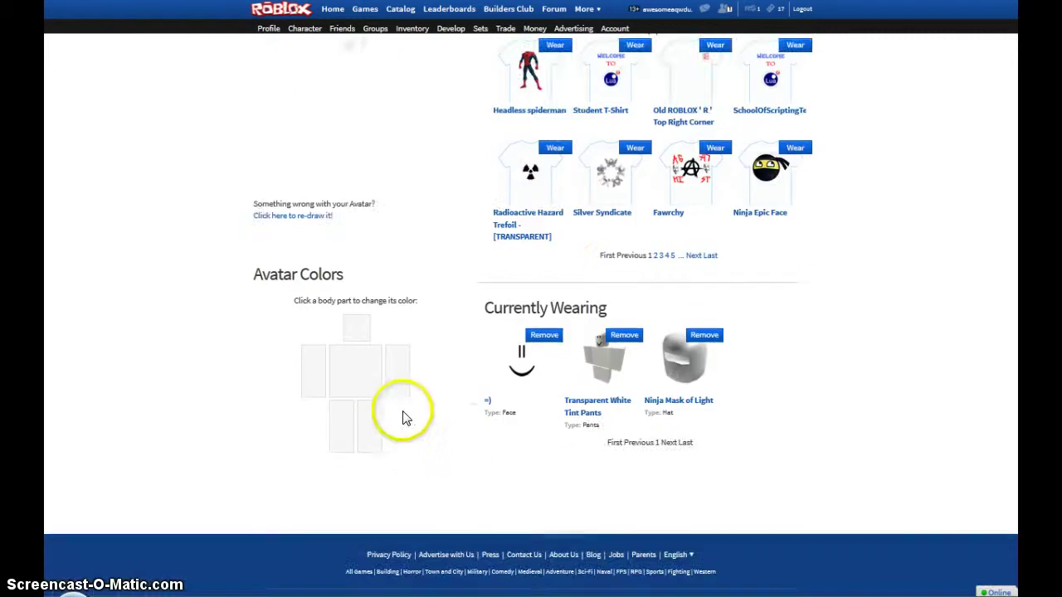
{"action": "left_click", "coordinate": [363, 378]}
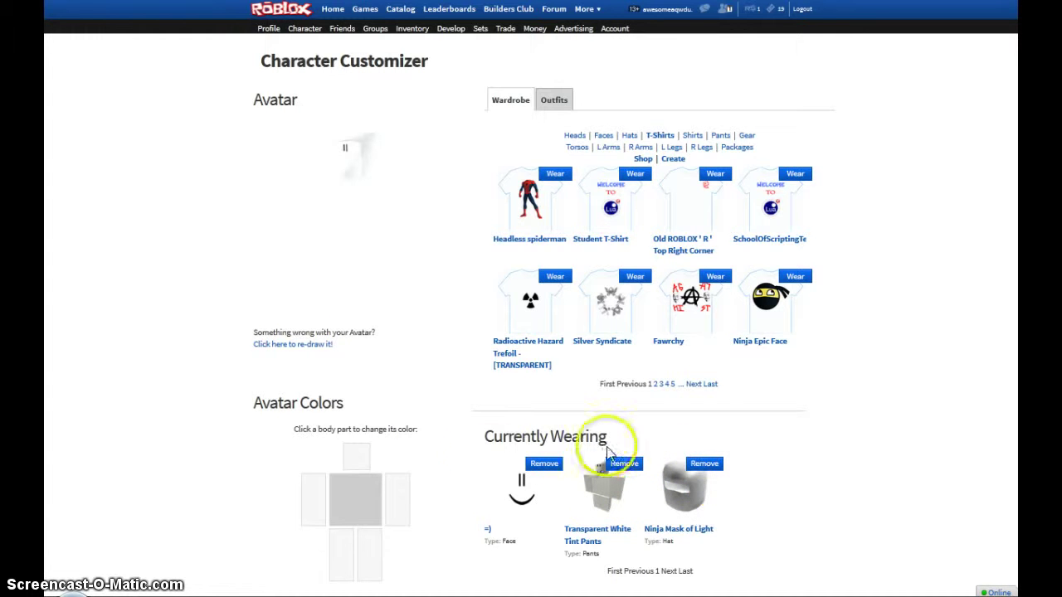
{"action": "left_click", "coordinate": [363, 493]}
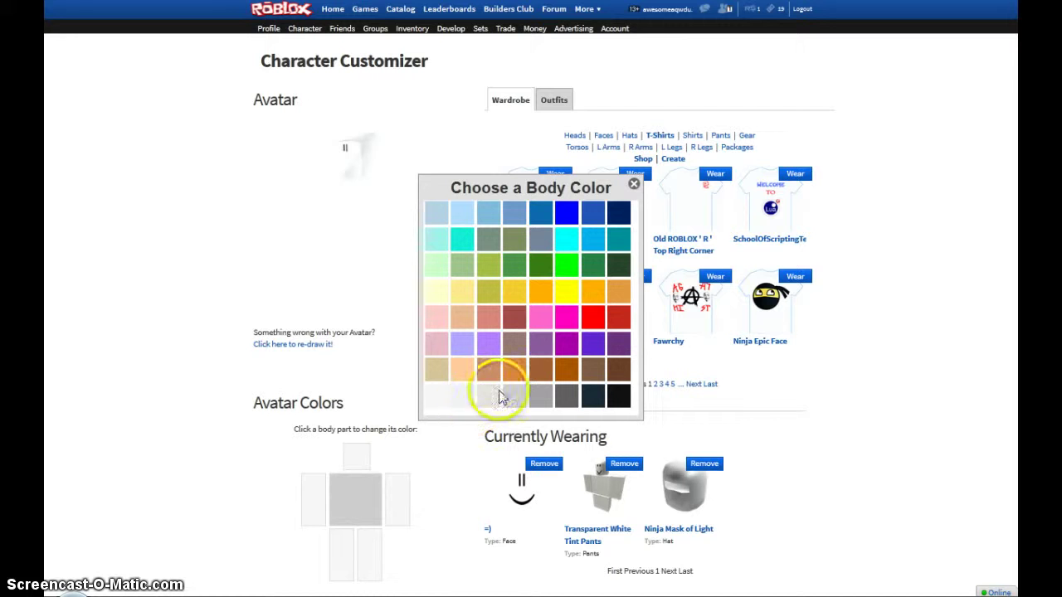
{"action": "left_click", "coordinate": [448, 373]}
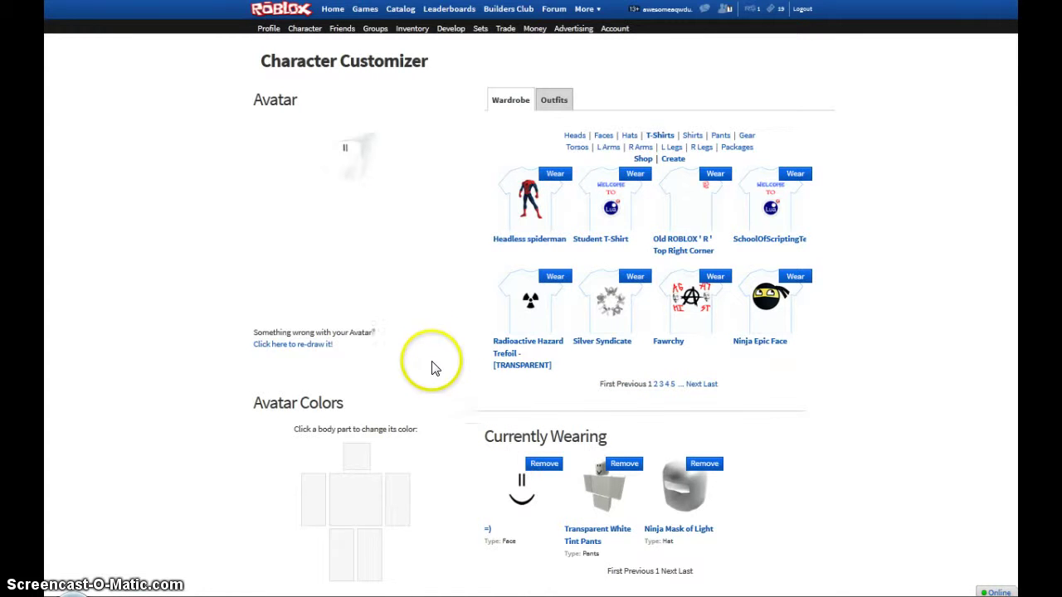
Step: Open the item page of the worn Transparent White Tint Pants and show its comments
{"action": "left_click", "coordinate": [551, 100]}
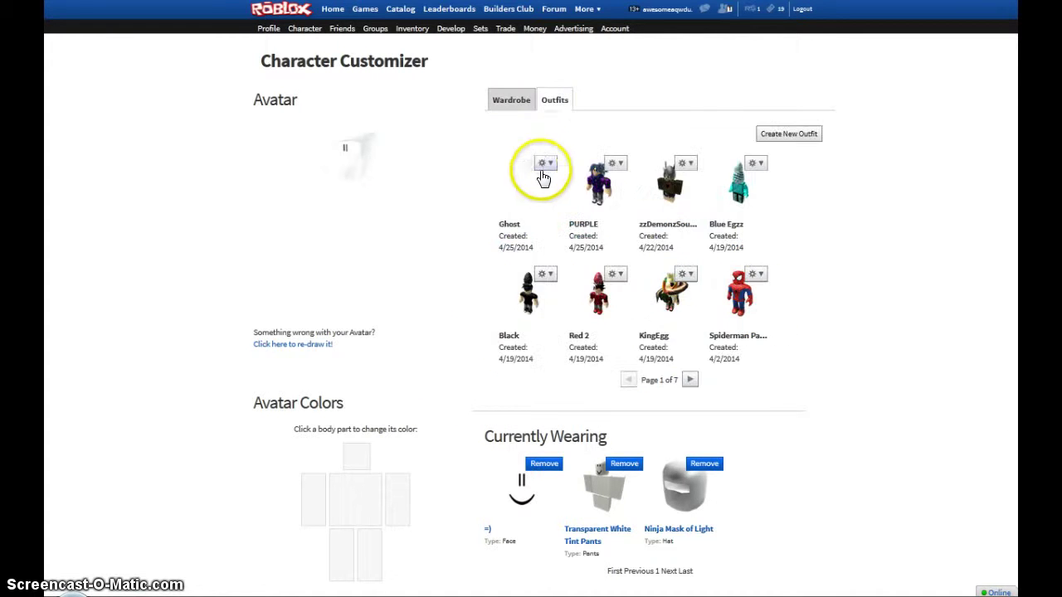
{"action": "left_click", "coordinate": [508, 99]}
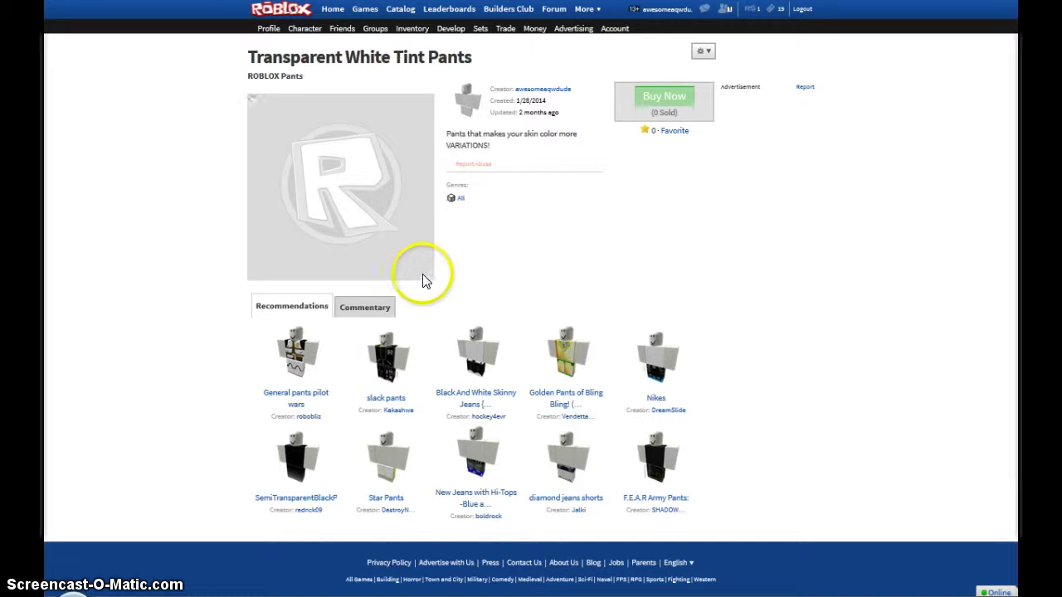
{"action": "left_click", "coordinate": [377, 307]}
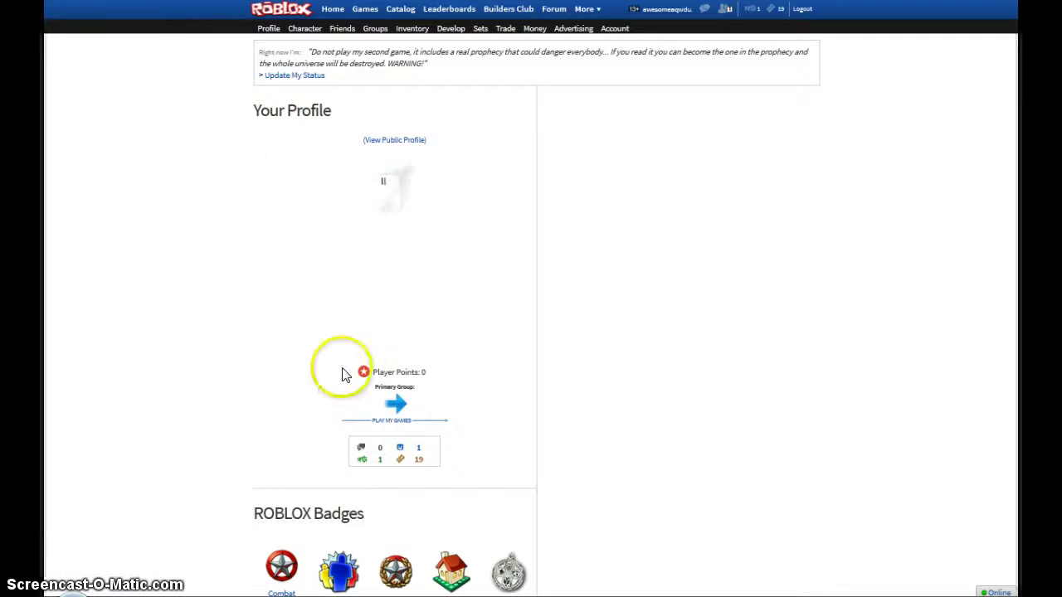
Step: Look through your own profile down to the active places and return to the comments on the pants' item page
{"action": "scroll", "coordinate": [324, 356], "scroll_direction": "down", "scroll_amount": 9}
{"action": "scroll", "coordinate": [307, 336], "scroll_direction": "down", "scroll_amount": 12}
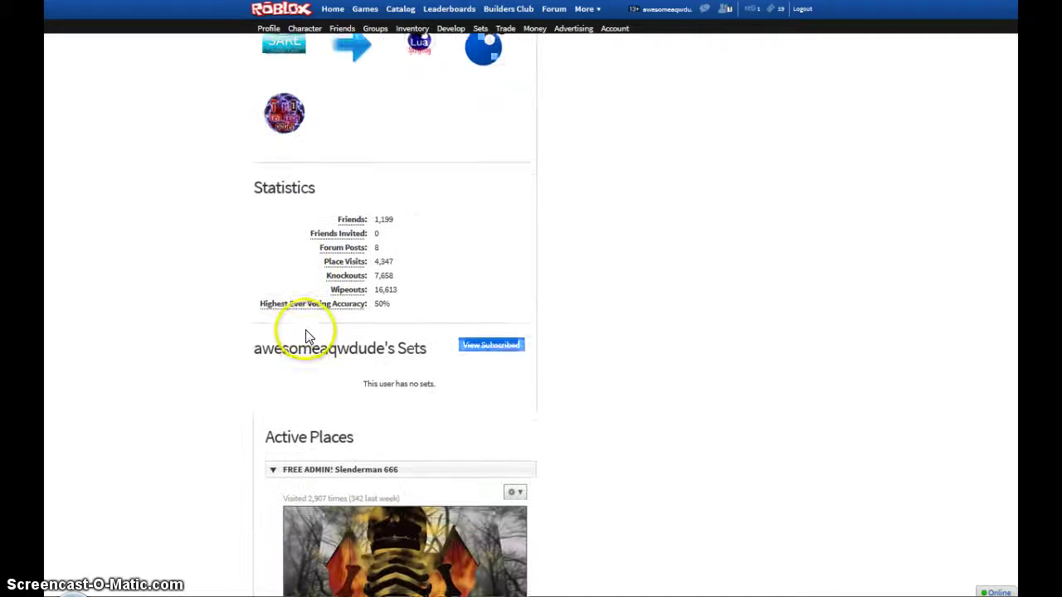
{"action": "scroll", "coordinate": [315, 328], "scroll_direction": "down", "scroll_amount": 7}
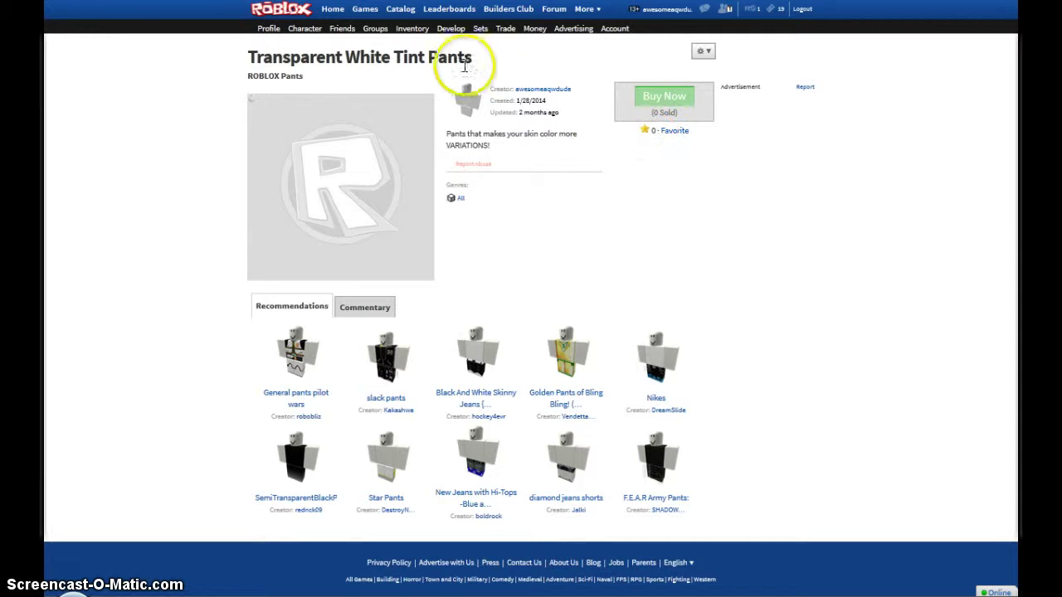
{"action": "left_click", "coordinate": [355, 301]}
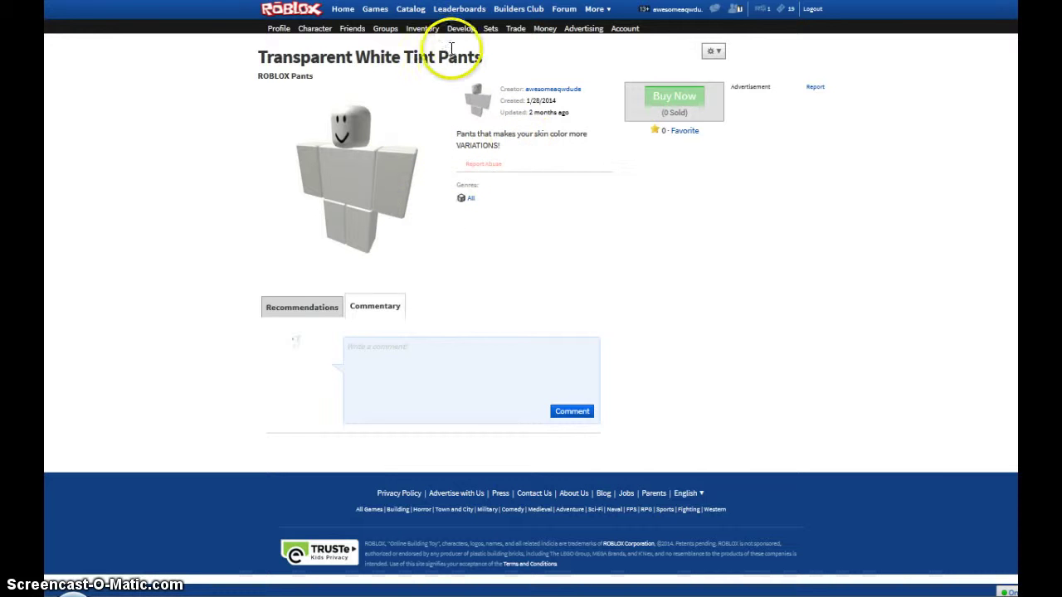
Step: Put the Transparent White Tint Shirt on the avatar in the Character Customizer and take off the Transparent White Tint Pants
{"action": "left_click", "coordinate": [315, 30]}
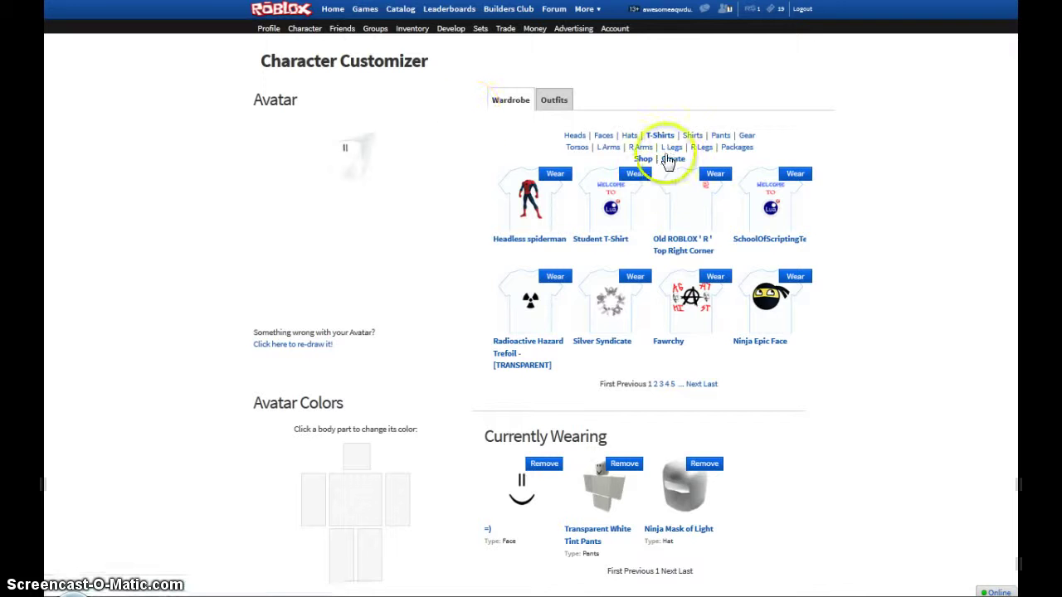
{"action": "left_click", "coordinate": [690, 136]}
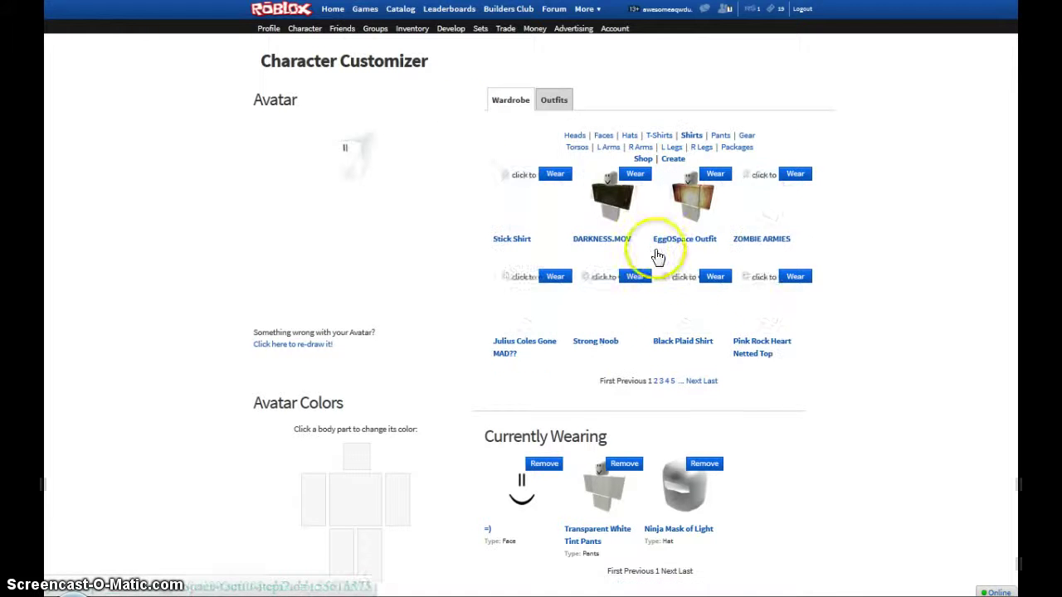
{"action": "left_click", "coordinate": [693, 384]}
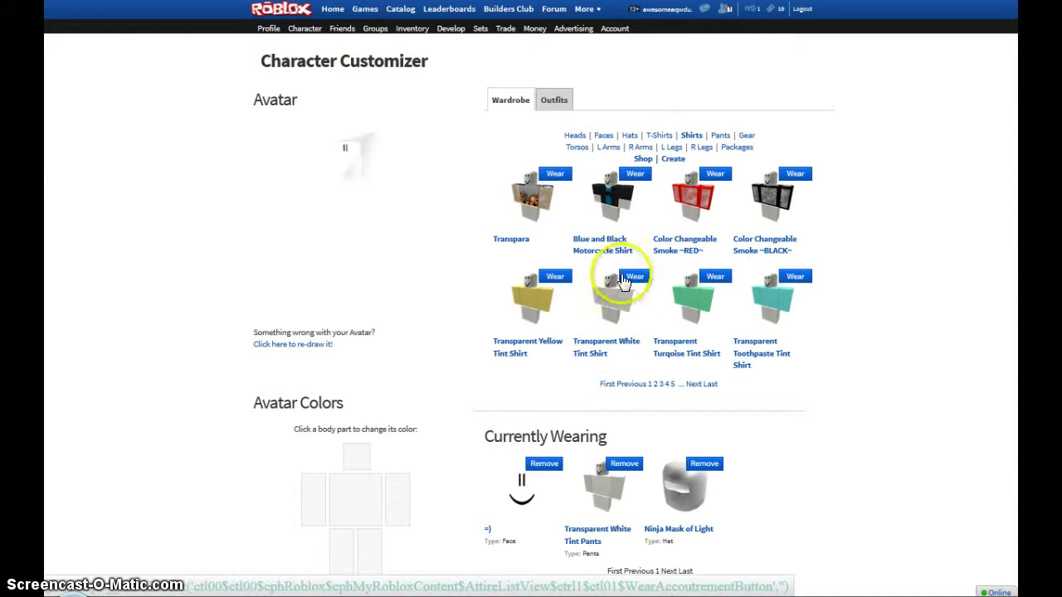
{"action": "left_click", "coordinate": [628, 278]}
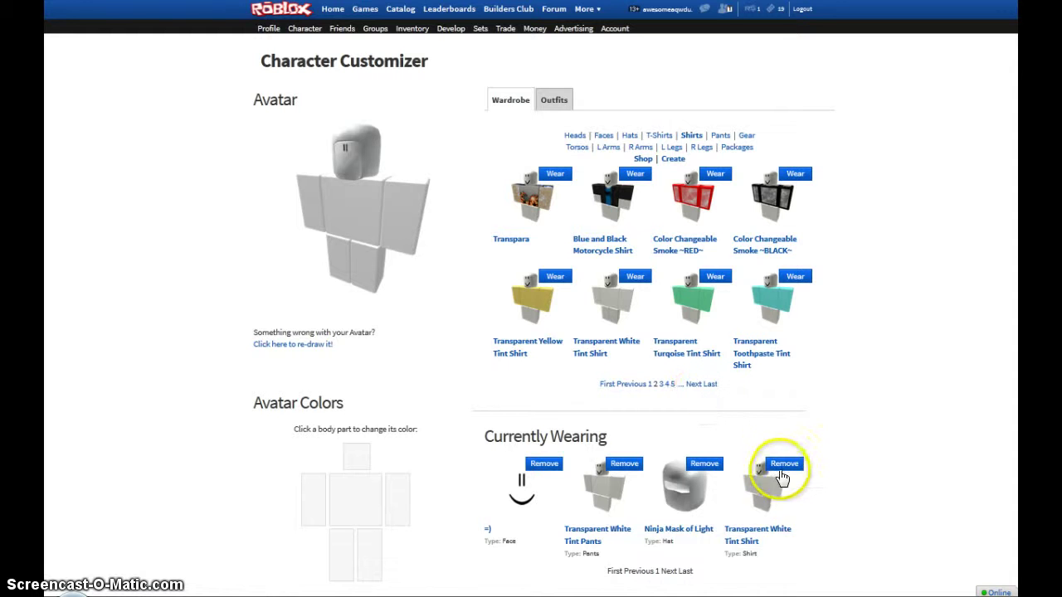
{"action": "left_click", "coordinate": [624, 468]}
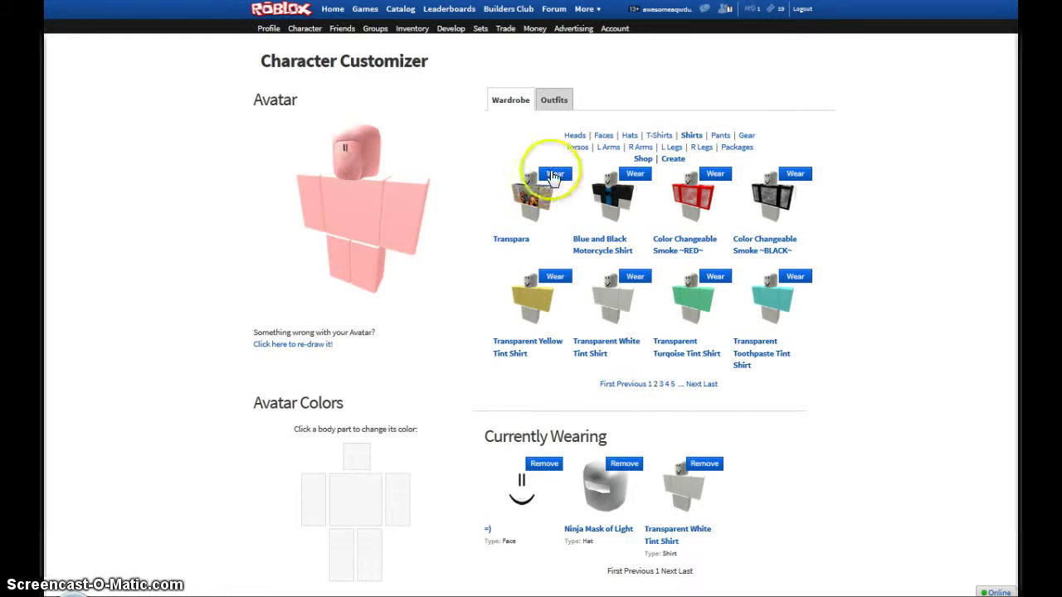
Step: Look through the pants and gear available in the wardrobe
{"action": "left_click", "coordinate": [719, 138]}
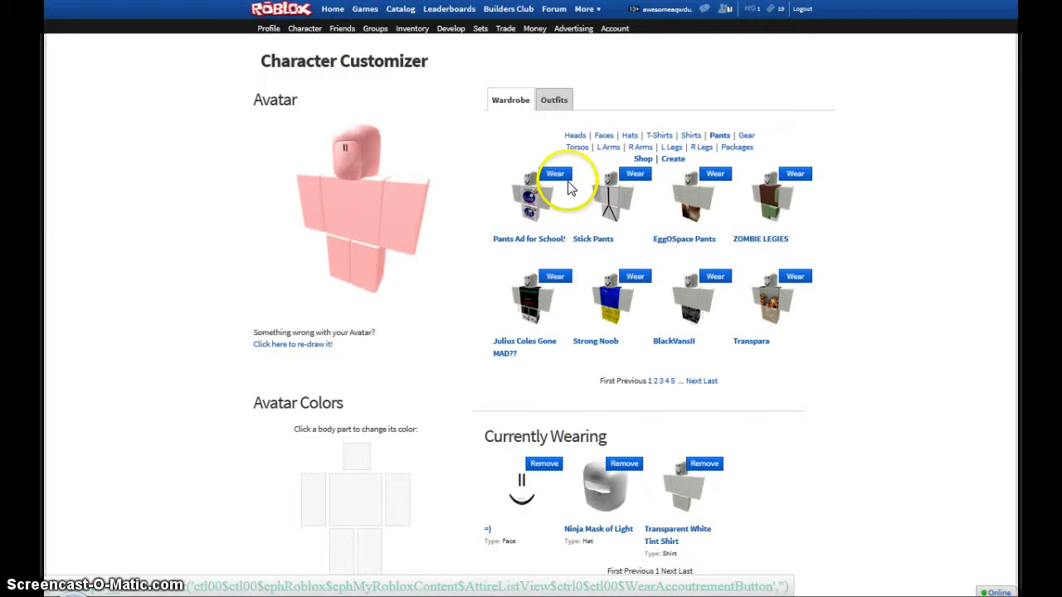
{"action": "left_click", "coordinate": [746, 138]}
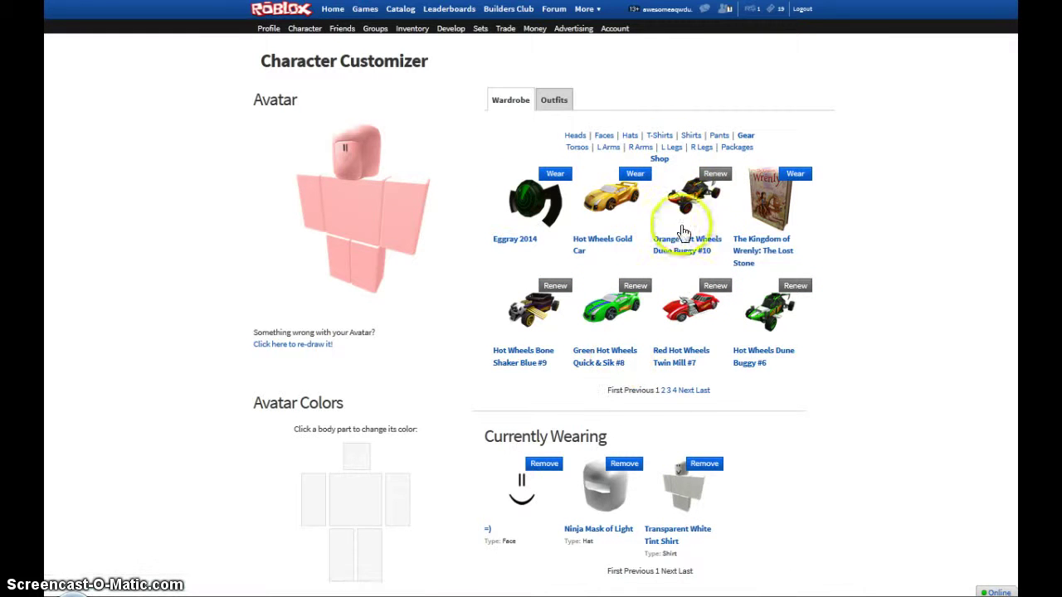
{"action": "left_click", "coordinate": [719, 135]}
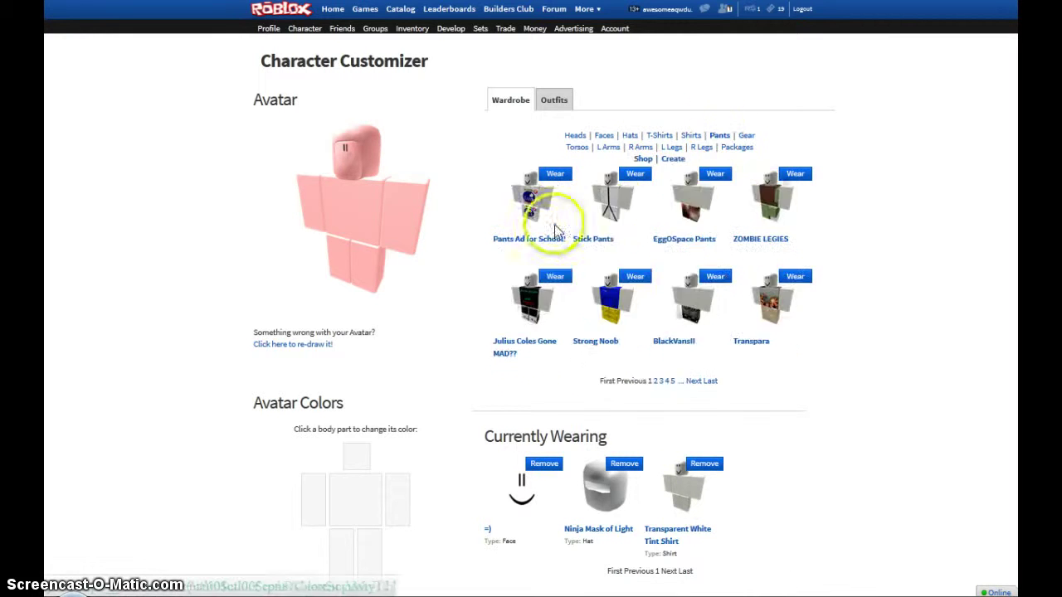
Step: Create a new outfit named Redman from the avatar's current appearance and open its options
{"action": "left_click", "coordinate": [554, 100]}
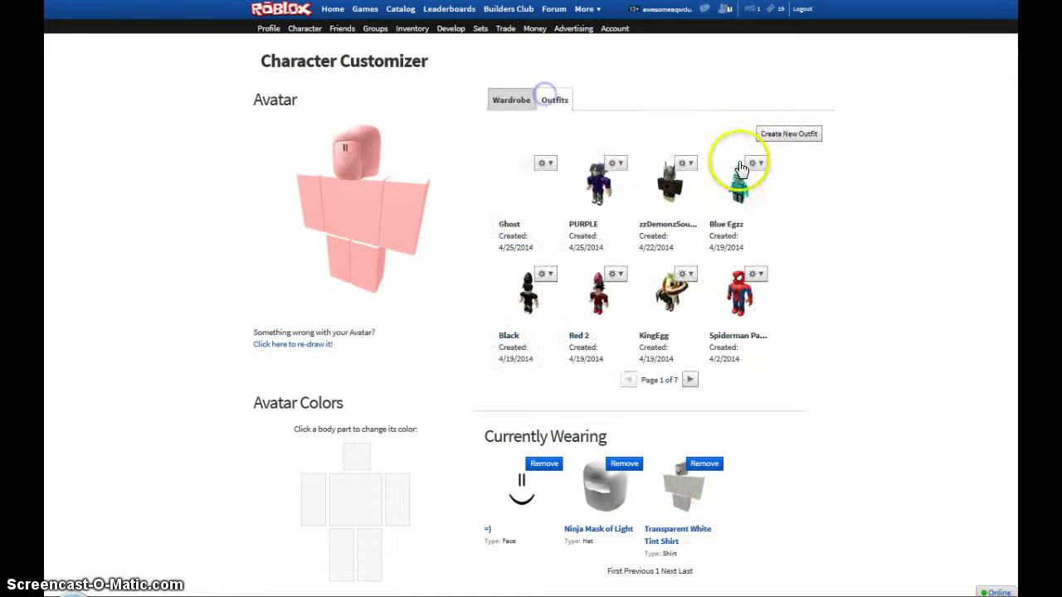
{"action": "left_click", "coordinate": [792, 138]}
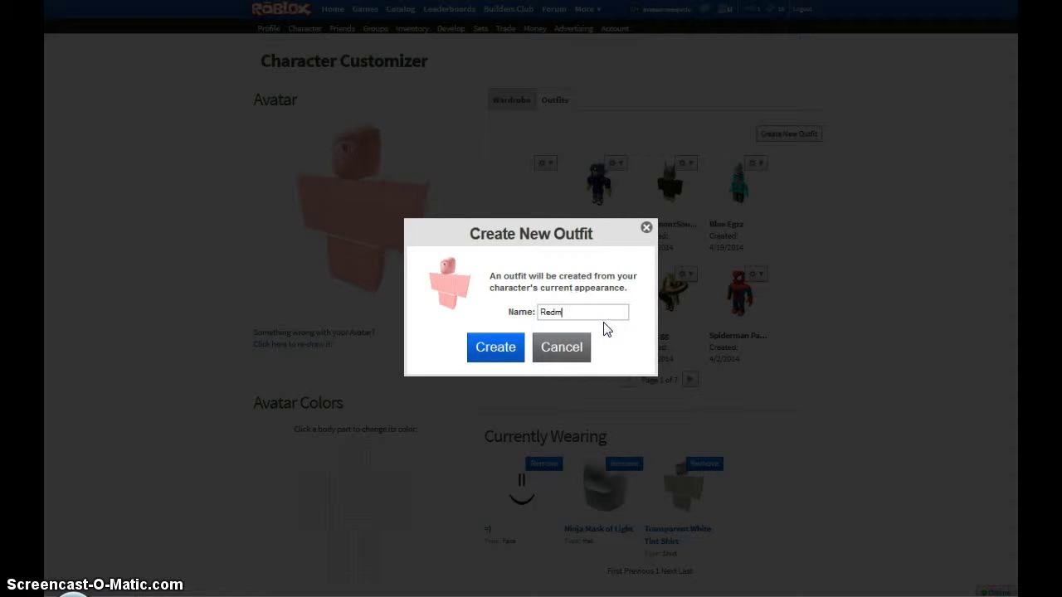
{"action": "left_click", "coordinate": [477, 347]}
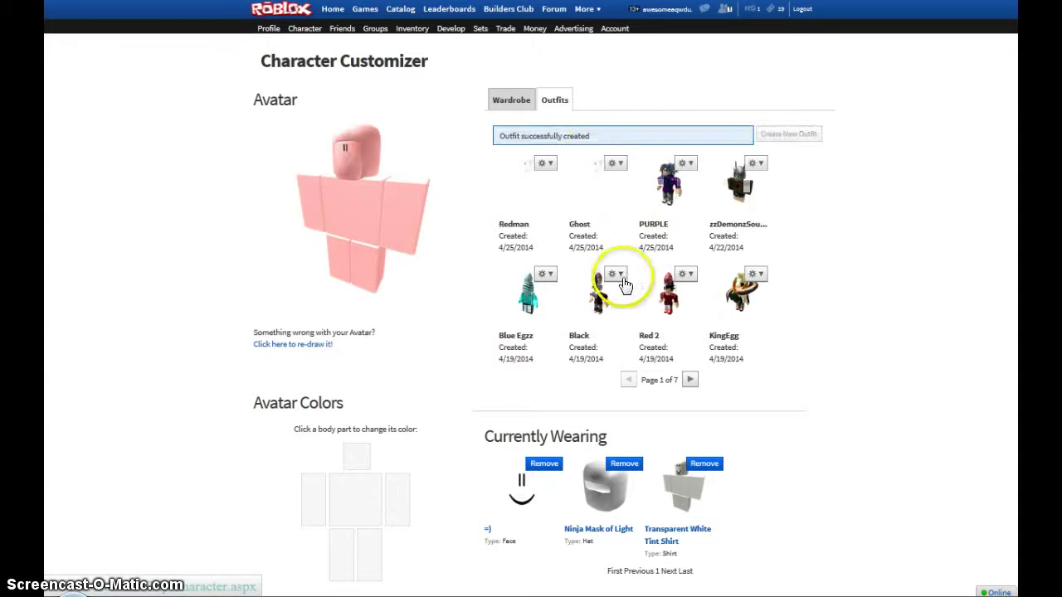
{"action": "left_click", "coordinate": [545, 164]}
{"action": "left_click", "coordinate": [545, 184]}
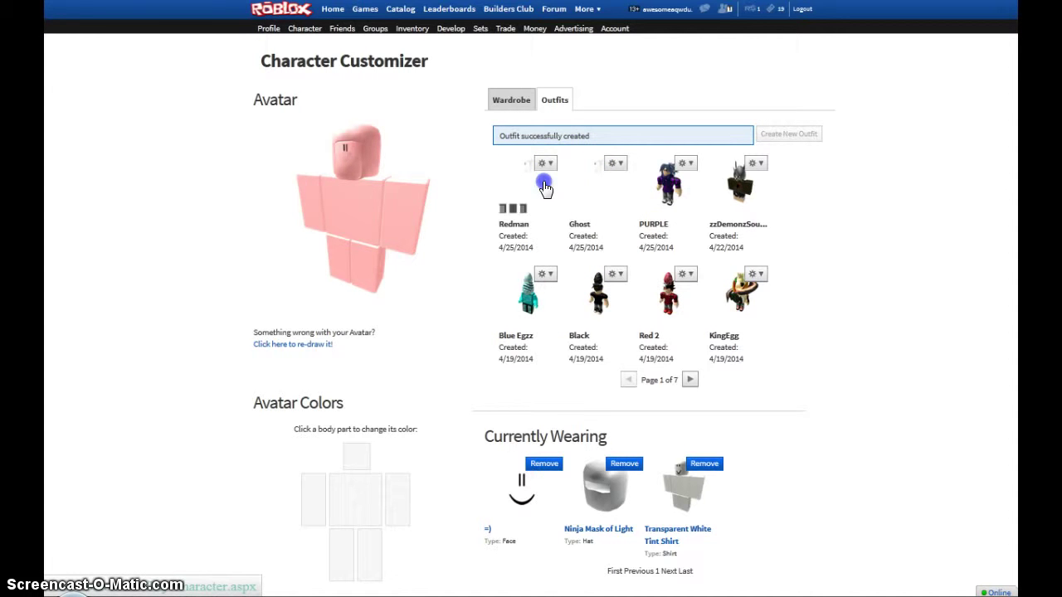
Step: Open the item page of the worn Transparent White Tint Shirt
{"action": "left_click", "coordinate": [334, 12]}
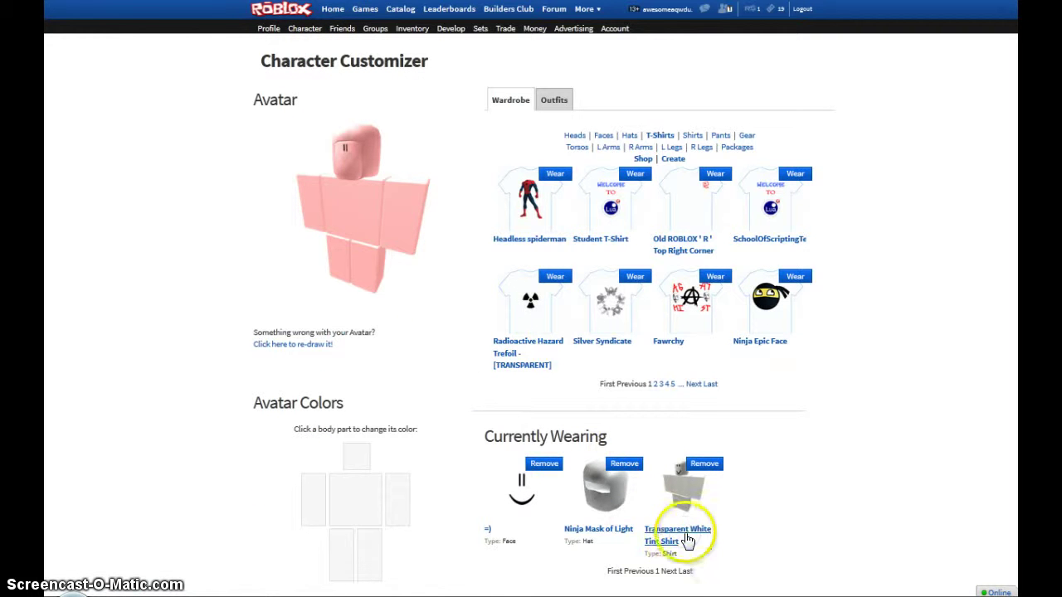
{"action": "left_click", "coordinate": [688, 539]}
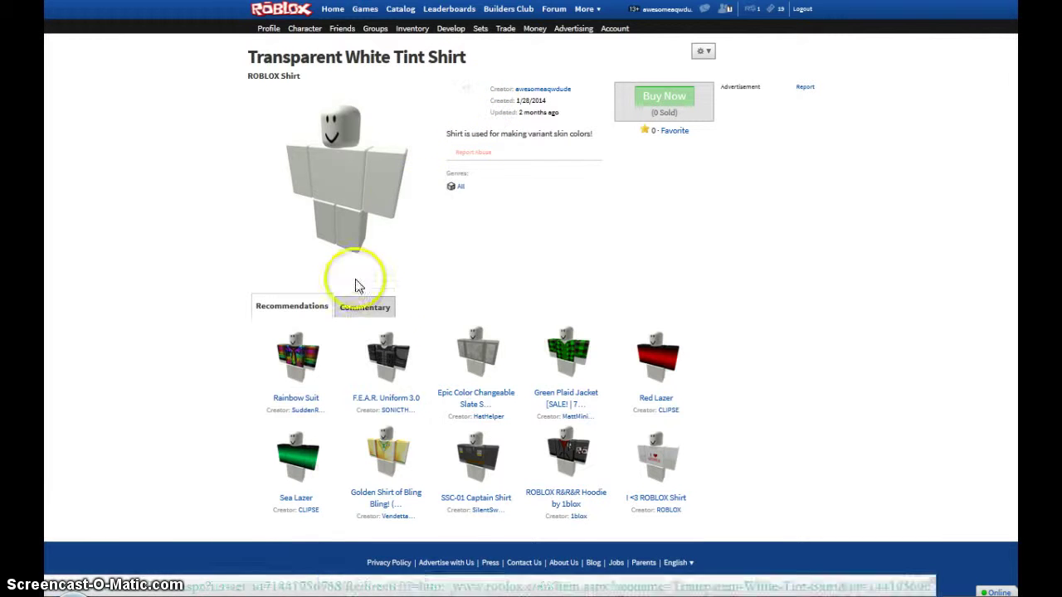
Step: Post a comment on the Transparent White Tint Shirt's page warning people not to play the second game because it includes a real prophecy
{"action": "left_click", "coordinate": [370, 313]}
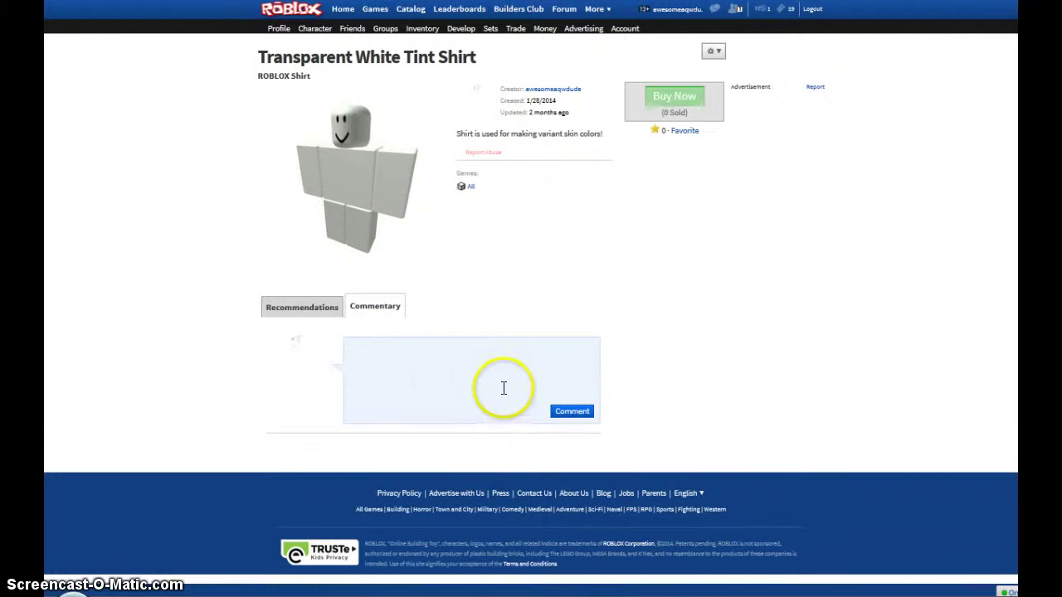
{"action": "type", "text": "Do not play my second game, it includes a real prophecy that could danger everybody... If you read it you can become the one in the prophecy and the whole universe will be destroyed. WARNING!"}
{"action": "left_click", "coordinate": [572, 412]}
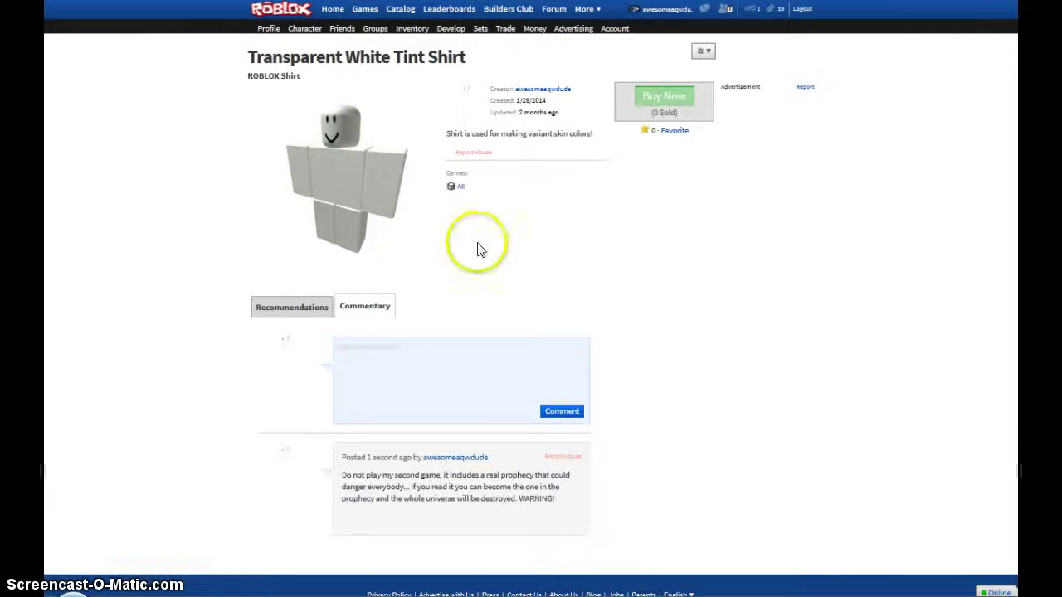
{"action": "left_click", "coordinate": [329, 10]}
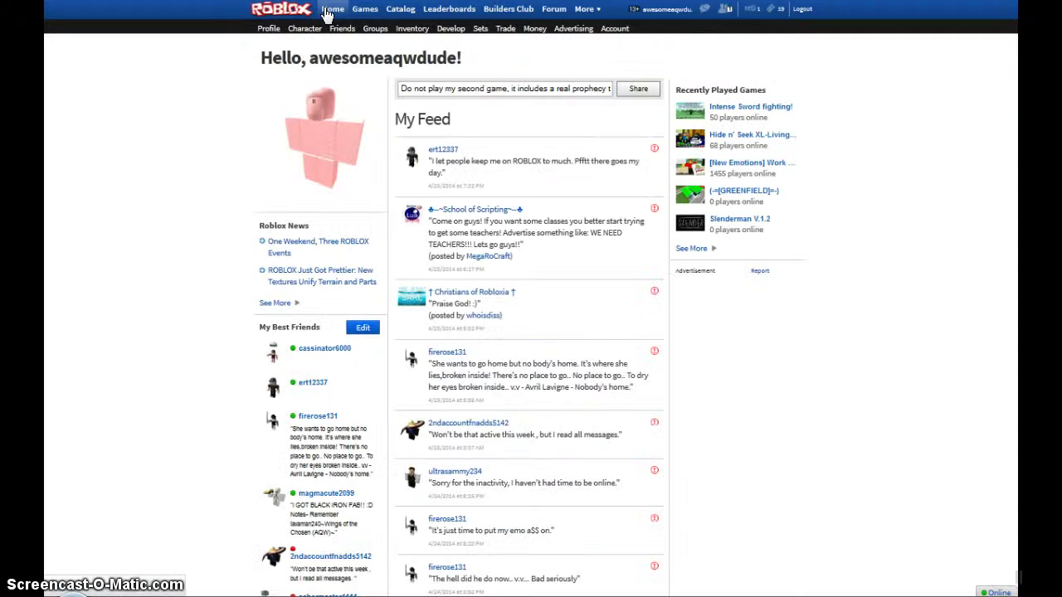
{"action": "left_click", "coordinate": [282, 11]}
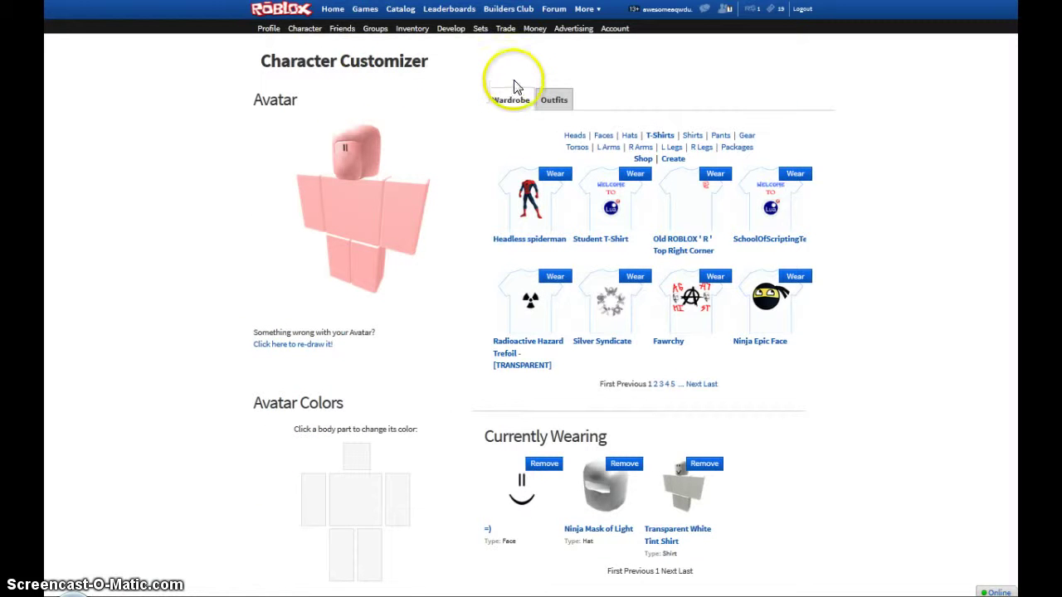
{"action": "left_click", "coordinate": [332, 9]}
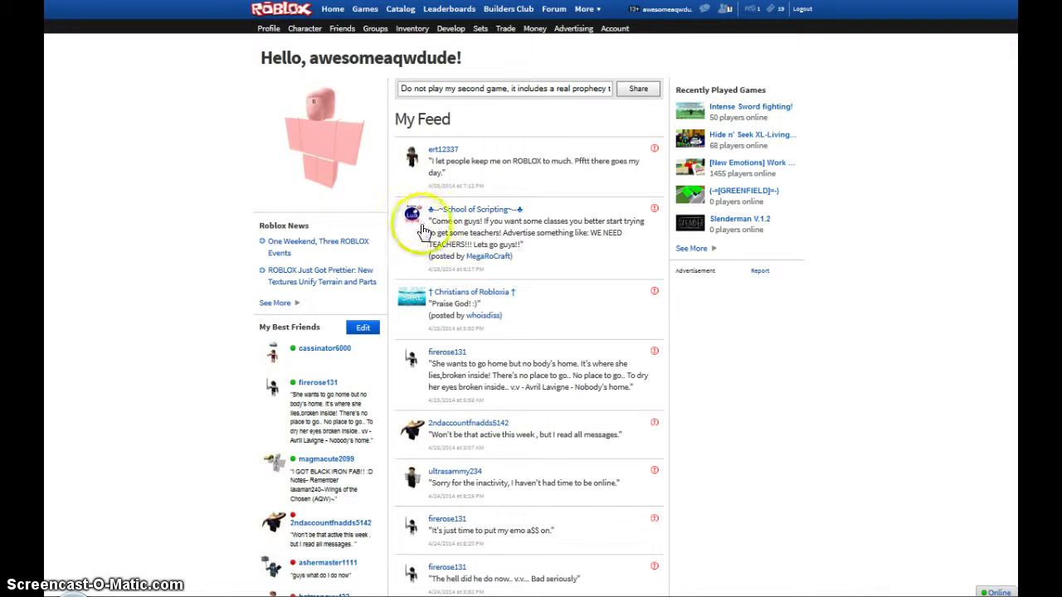
Step: Put the saved Ghost outfit on the avatar in the Character Customizer
{"action": "left_click", "coordinate": [304, 29]}
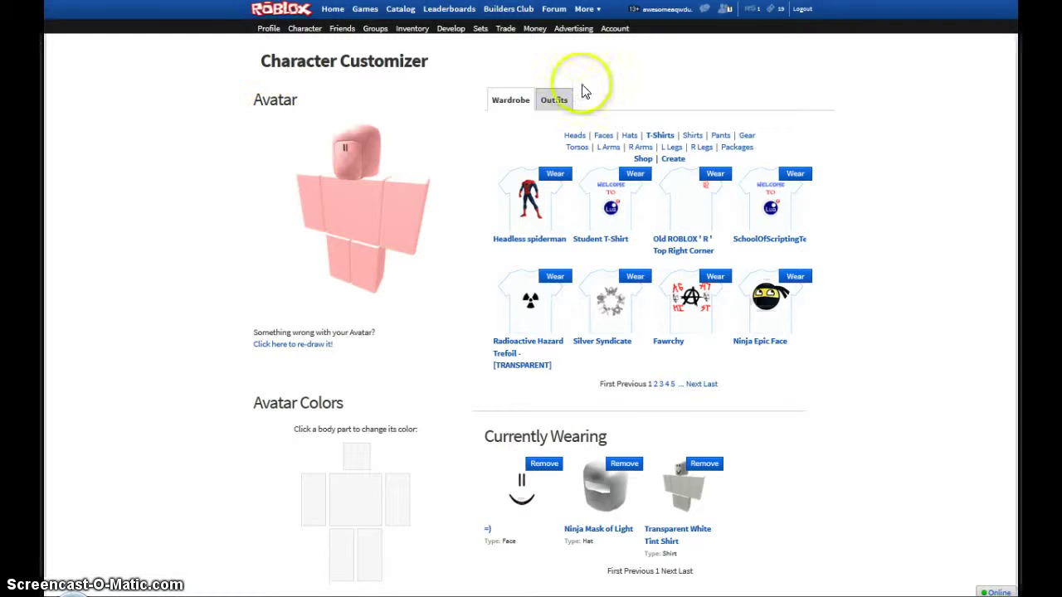
{"action": "left_click", "coordinate": [554, 100]}
{"action": "left_click", "coordinate": [615, 164]}
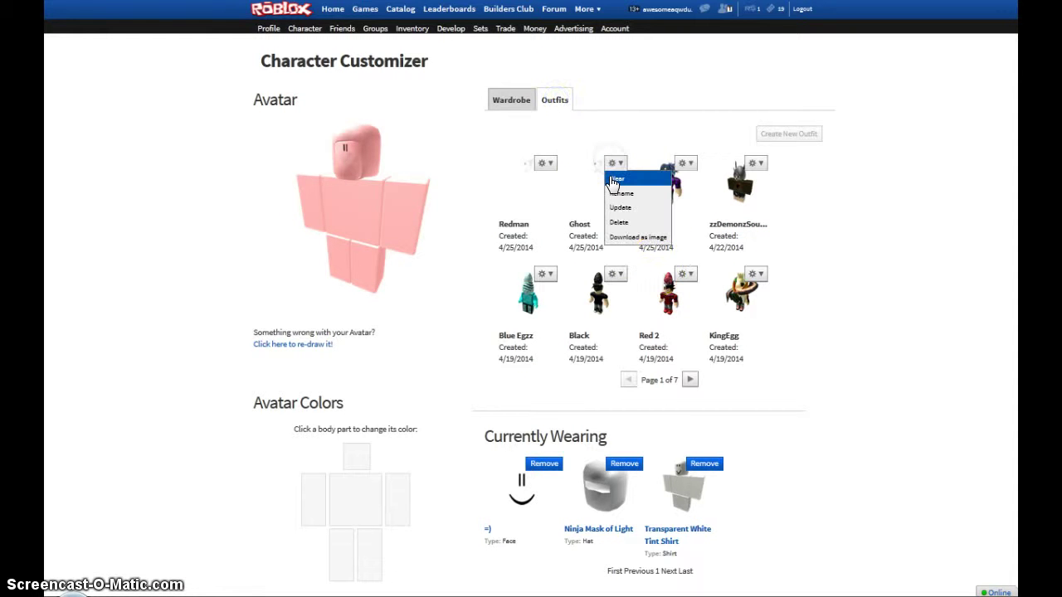
{"action": "left_click", "coordinate": [614, 173]}
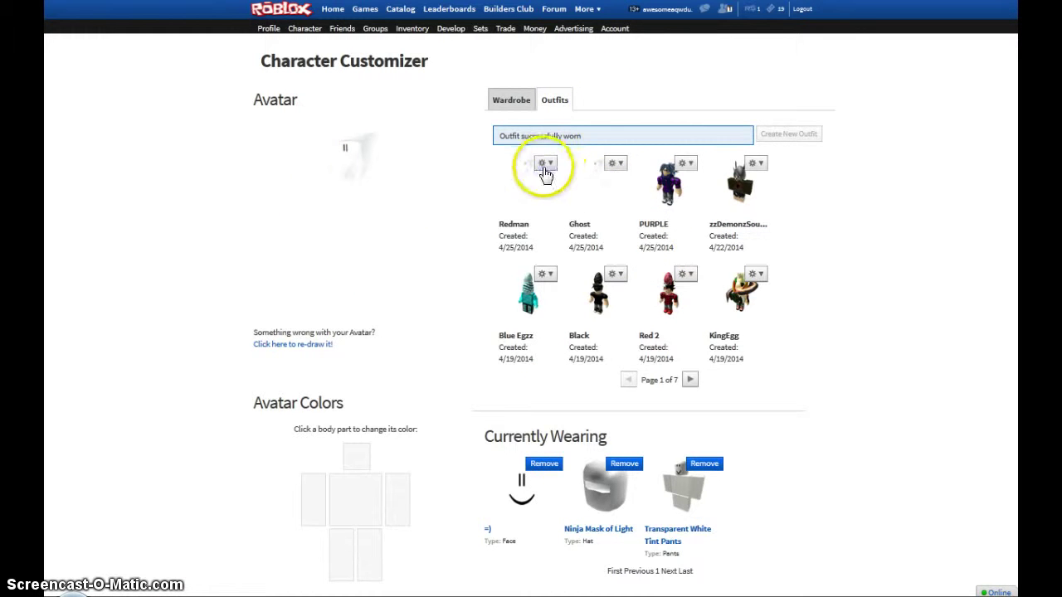
{"action": "left_click", "coordinate": [545, 164]}
{"action": "left_click", "coordinate": [560, 209]}
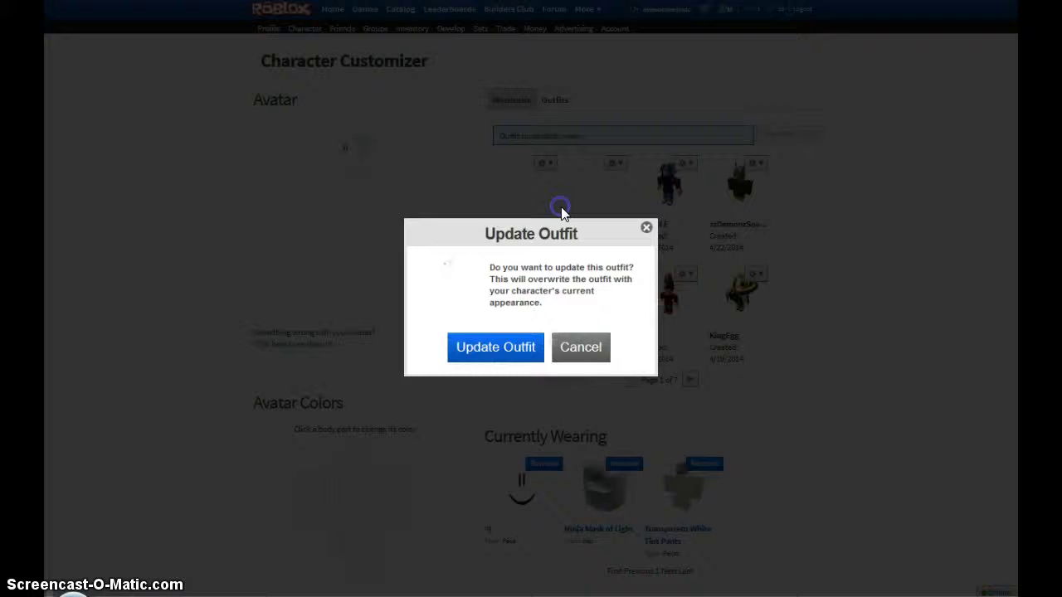
{"action": "left_click", "coordinate": [594, 354]}
{"action": "left_click", "coordinate": [549, 167]}
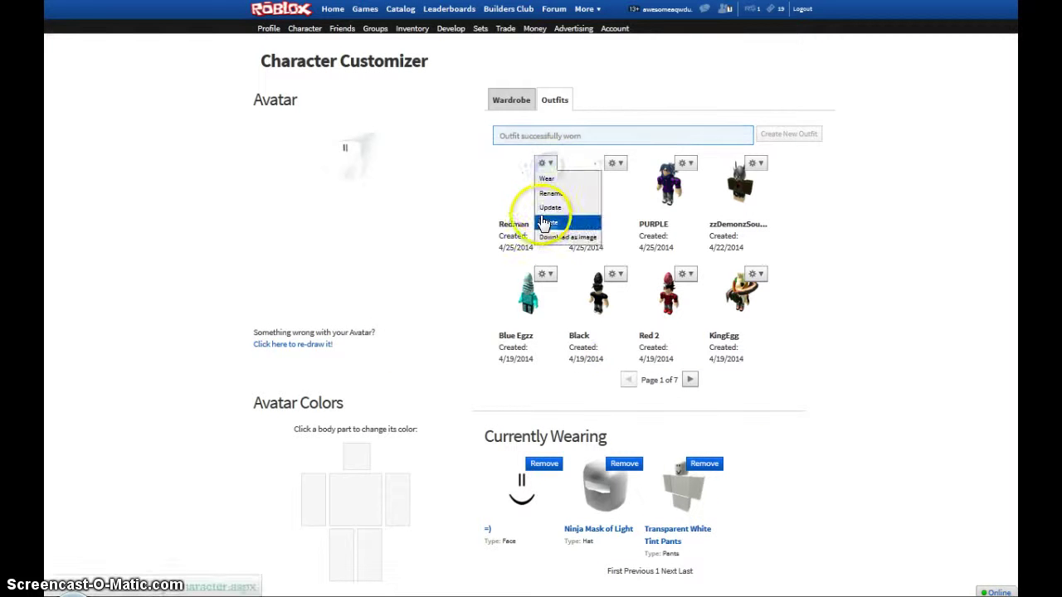
{"action": "left_click", "coordinate": [544, 219]}
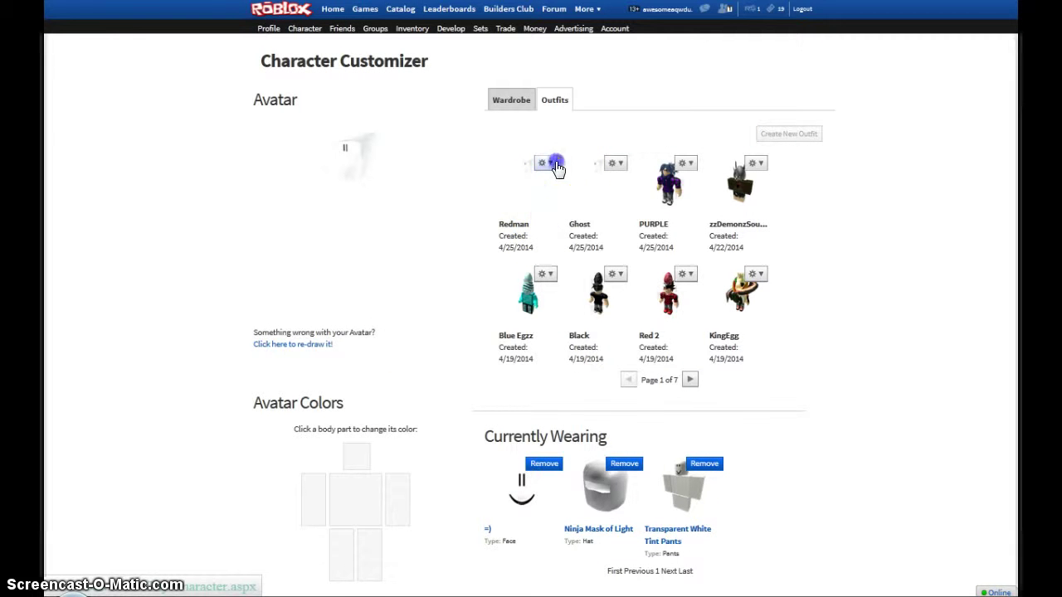
Step: Rename the saved Redman outfit as Ghost2
{"action": "left_click", "coordinate": [547, 164]}
{"action": "left_click", "coordinate": [560, 201]}
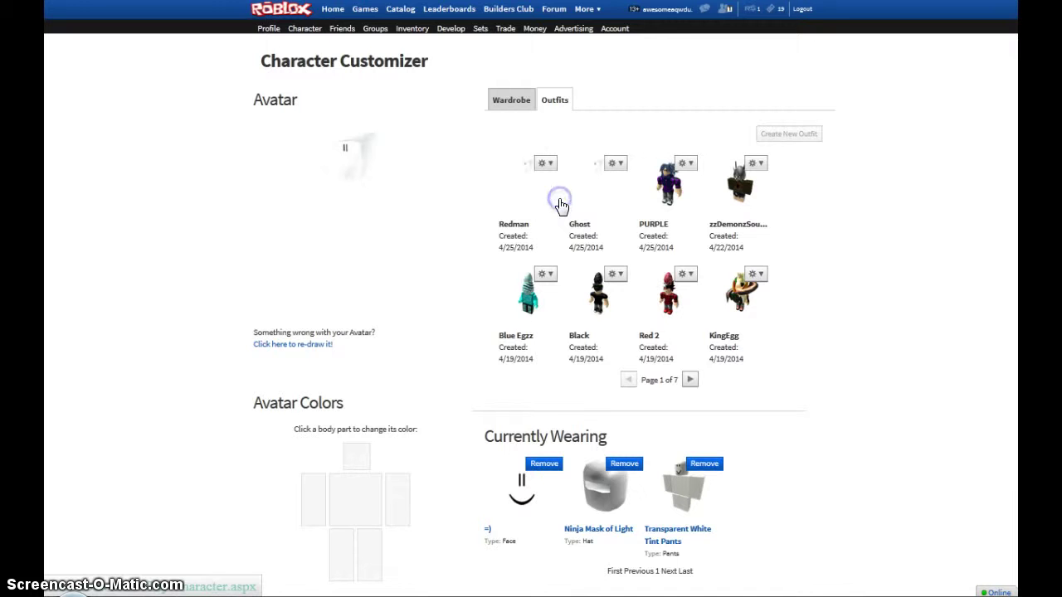
{"action": "left_click", "coordinate": [545, 163]}
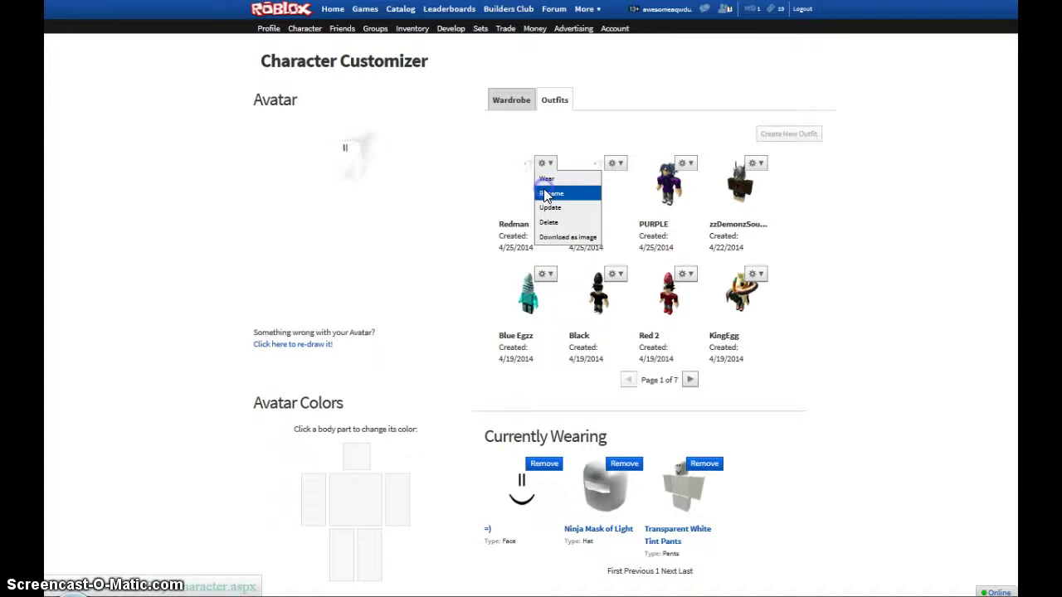
{"action": "left_click", "coordinate": [550, 197]}
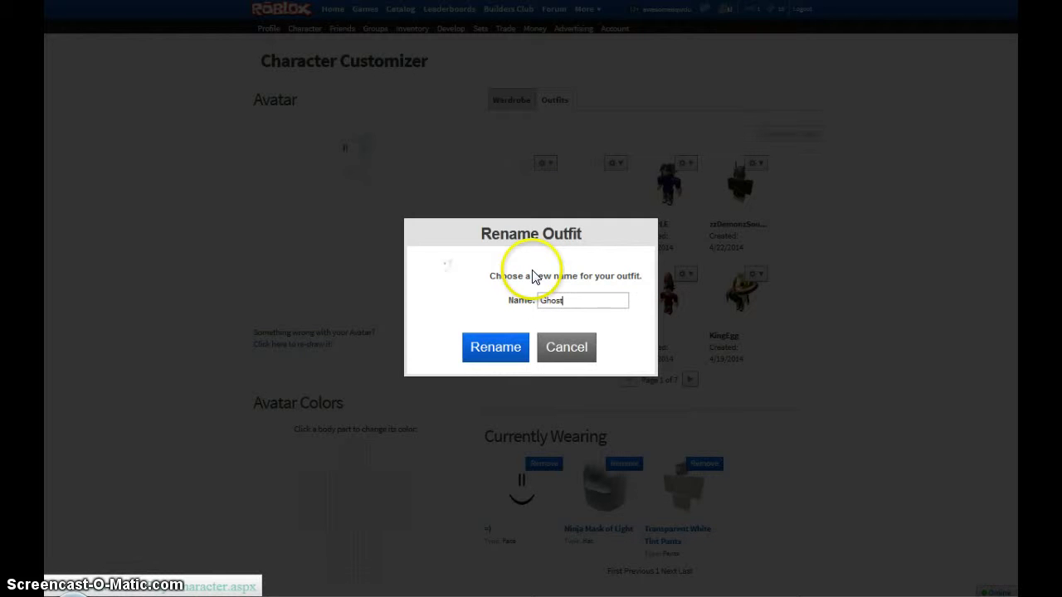
{"action": "left_click", "coordinate": [498, 346]}
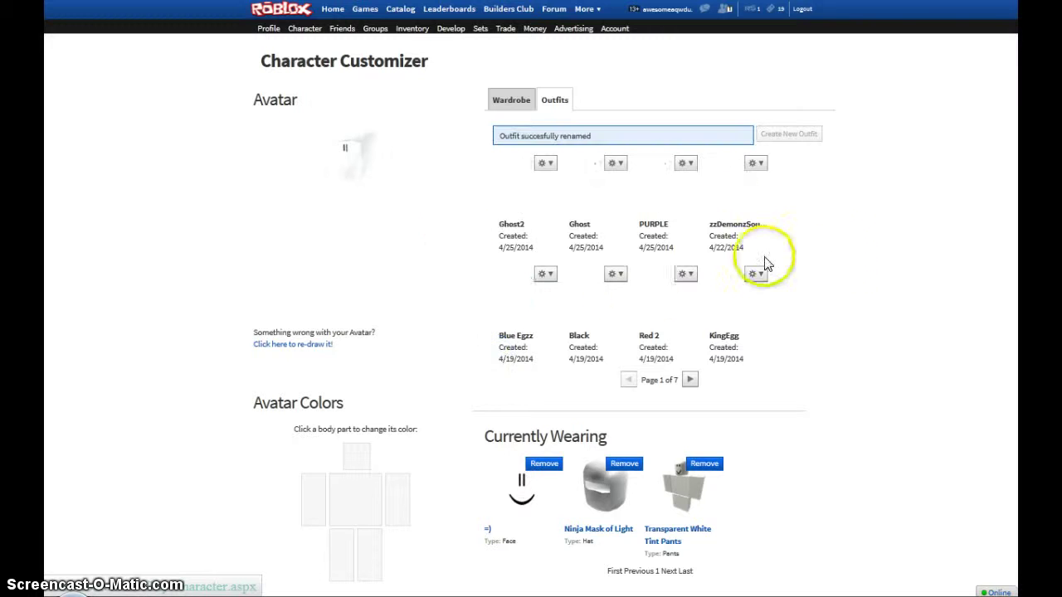
Step: Return to the home page and open the Games page
{"action": "left_click", "coordinate": [335, 14]}
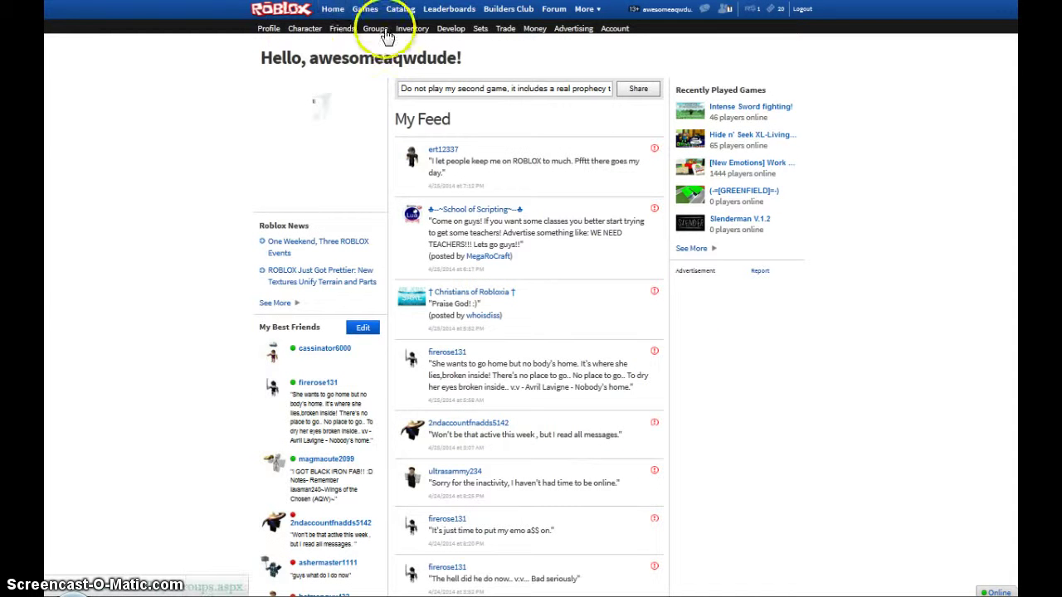
{"action": "left_click", "coordinate": [366, 20]}
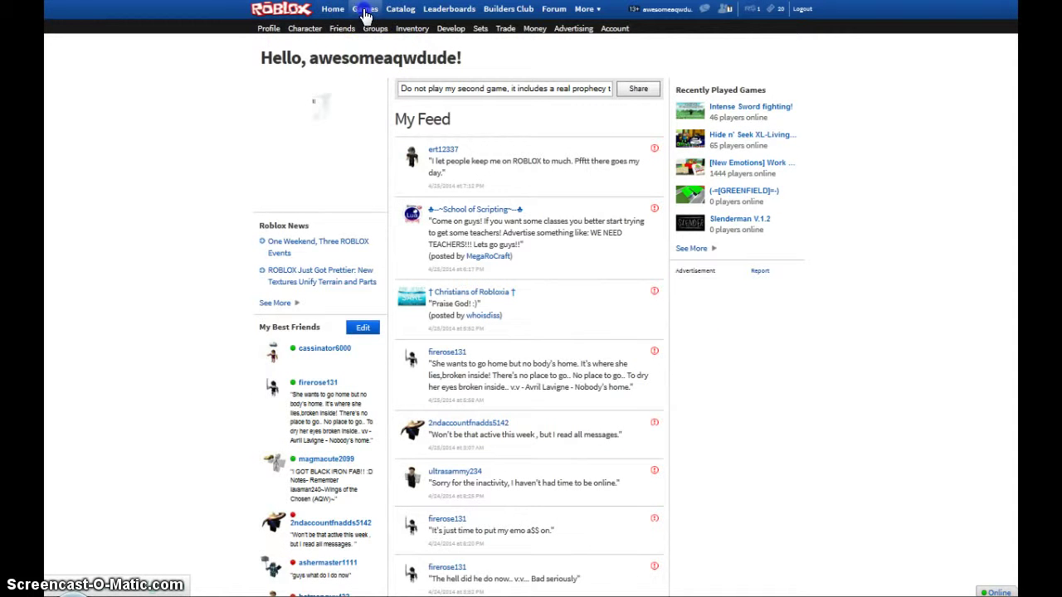